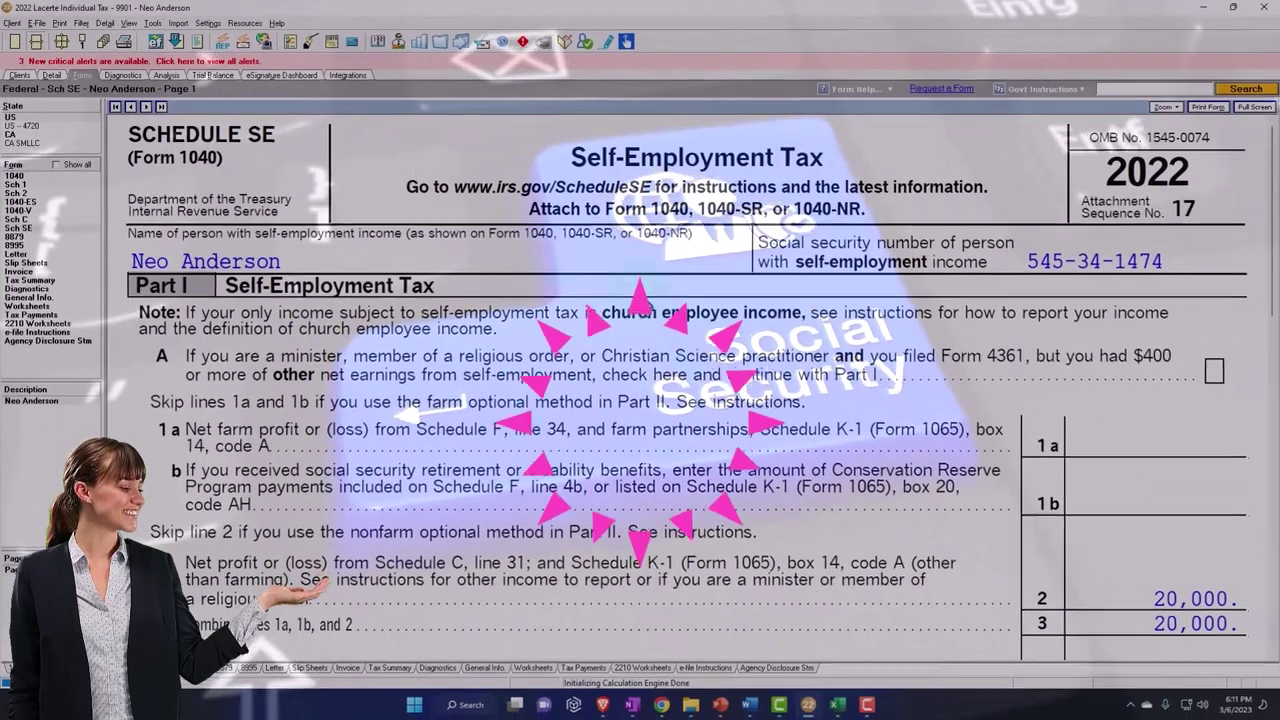
# Scroll Schedule SE Part I from line 2 down to the $2,826 tax and $1,413 deduction
pyautogui.scroll(-3, 740, 400)
pyautogui.scroll(-2, 740, 400)
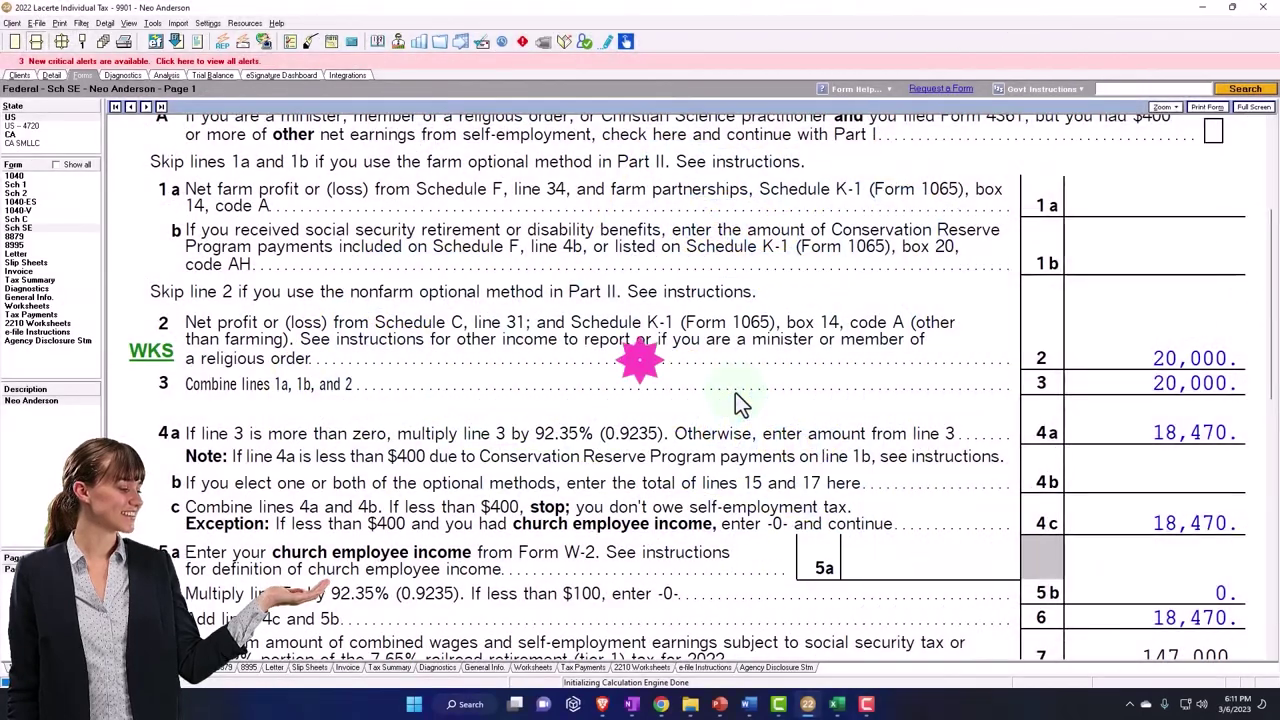
pyautogui.scroll(-2, 735, 392)
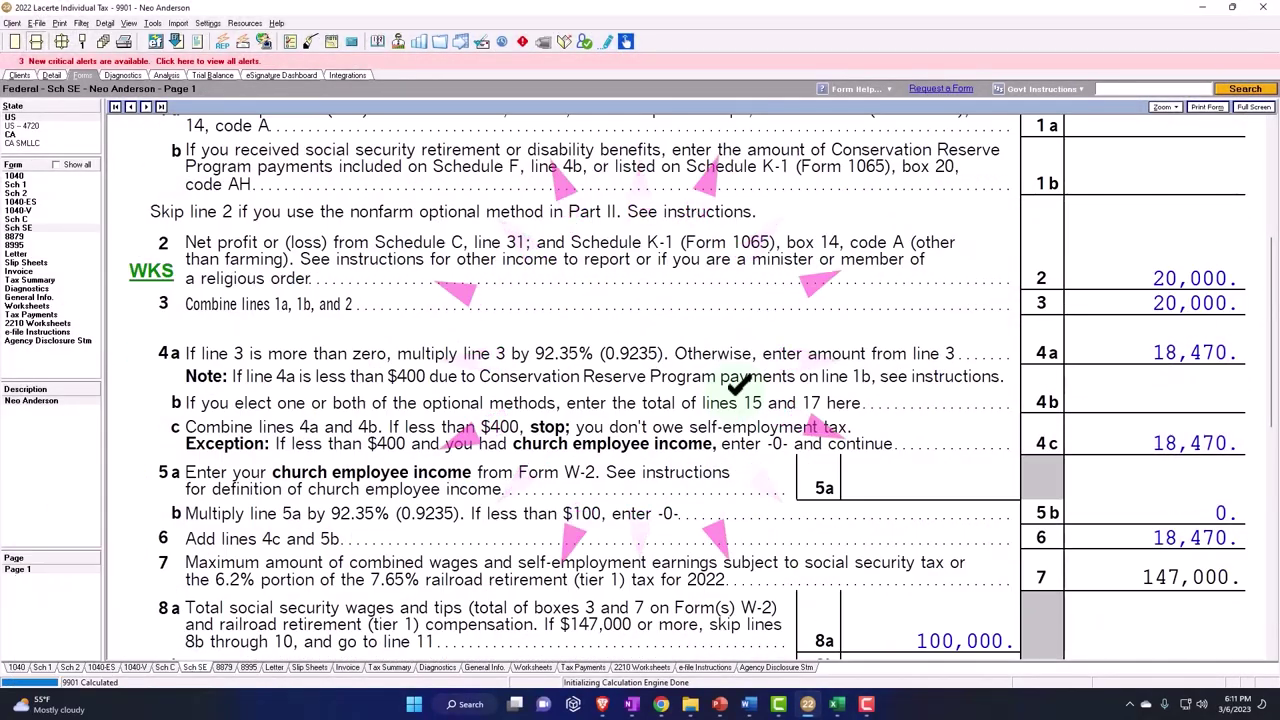
pyautogui.scroll(-6, 740, 390)
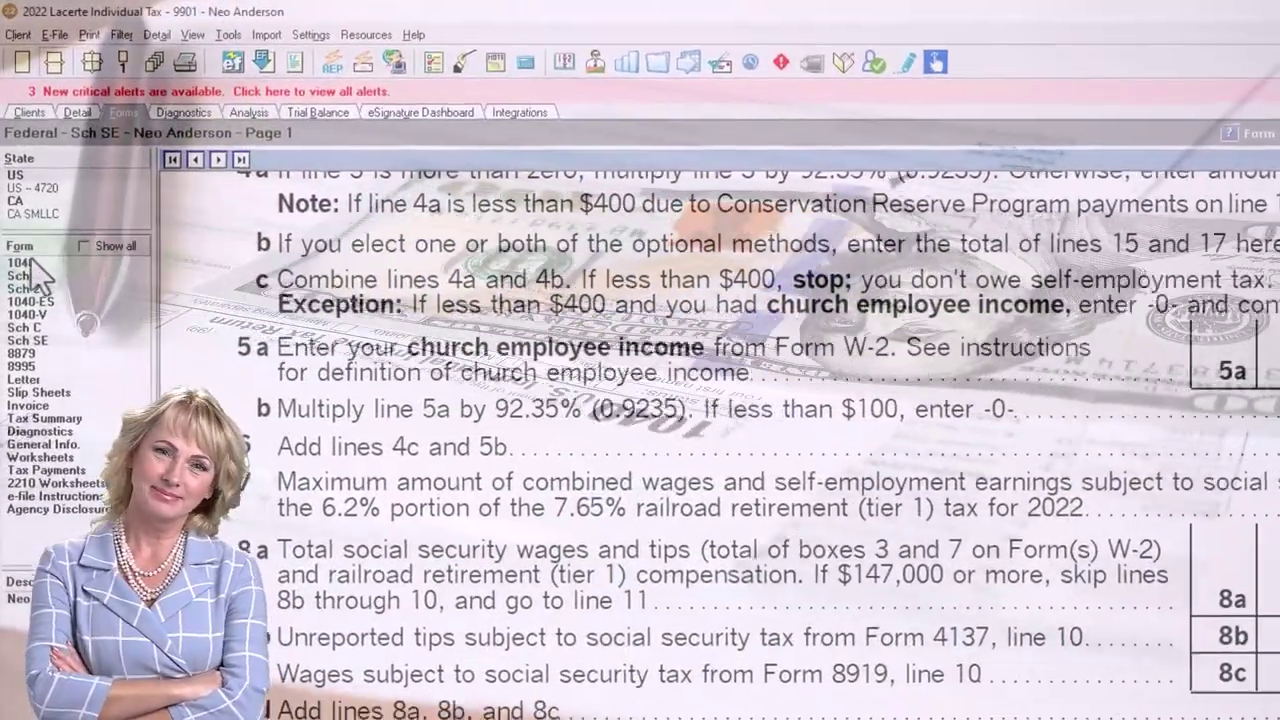
# Bring up Form 1040 page 2 with $2,826 self-employment tax on line 23 and $20,164 total tax
pyautogui.click(17, 176)
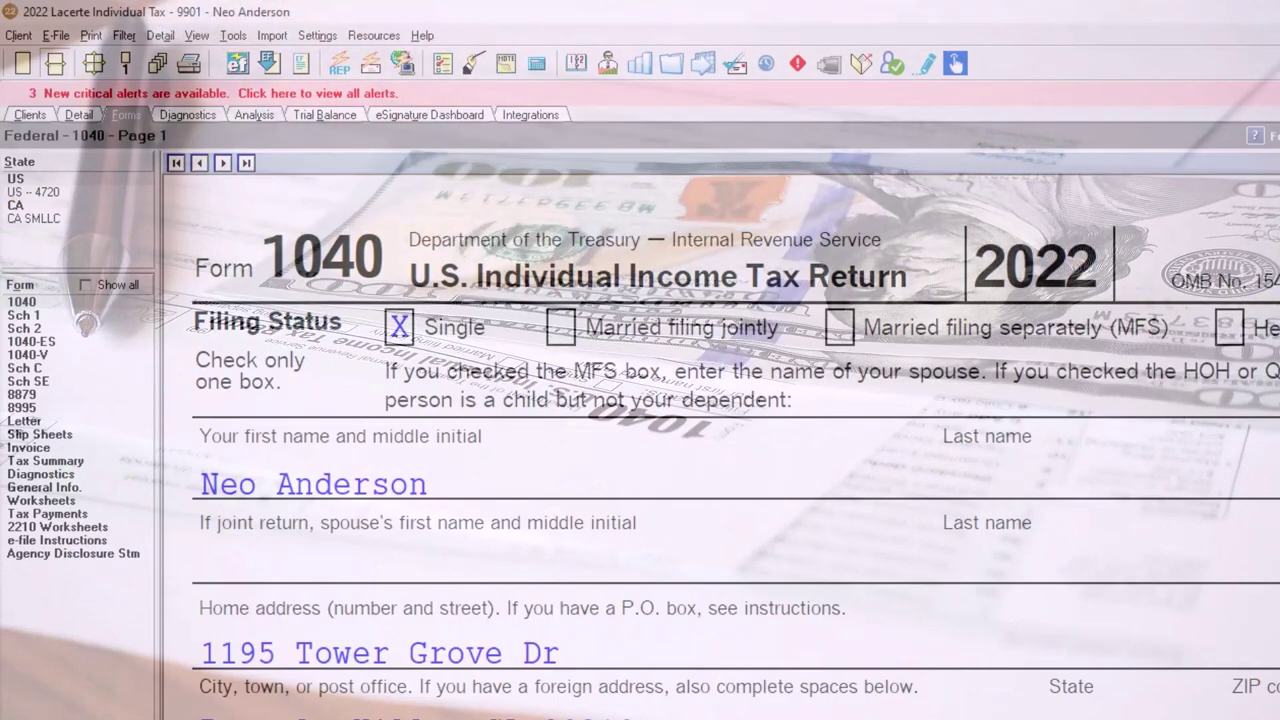
pyautogui.press('pagedown')
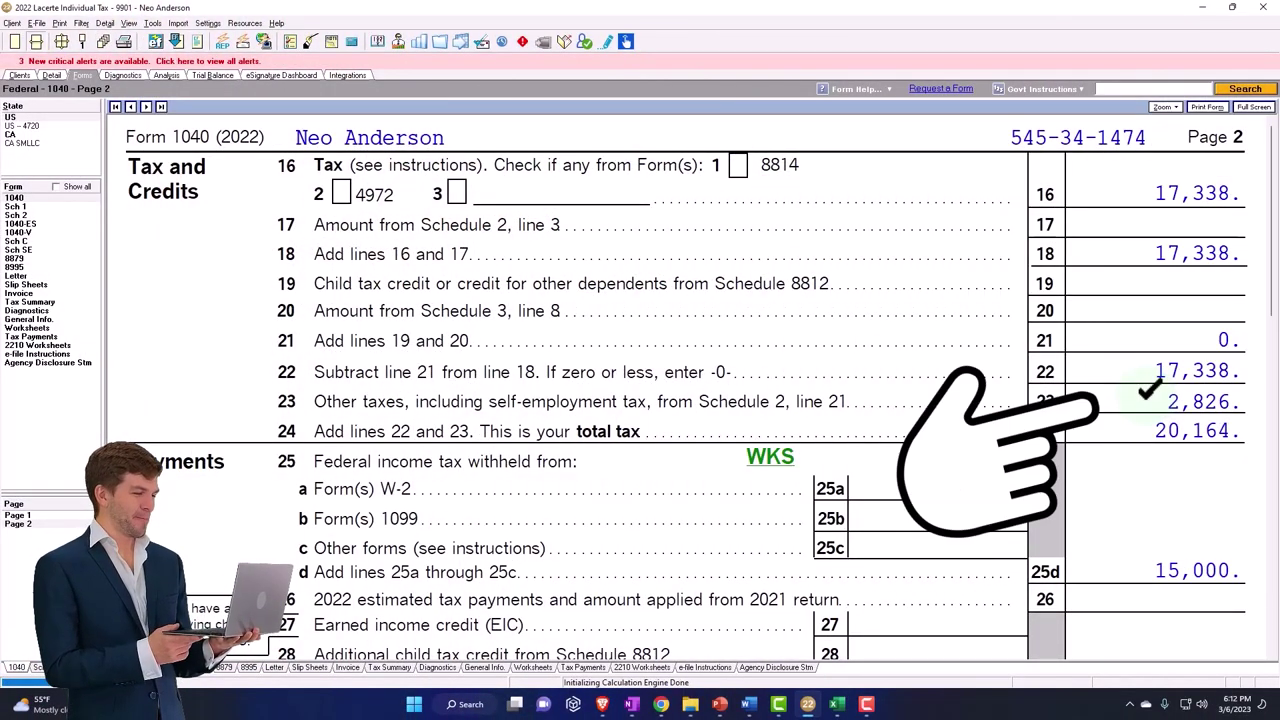
# Show Schedule SE lines 4a–13, where $2,290 plus $536 gives $2,826 on line 12
pyautogui.click(30, 250)
pyautogui.scroll(-10, 451, 357)
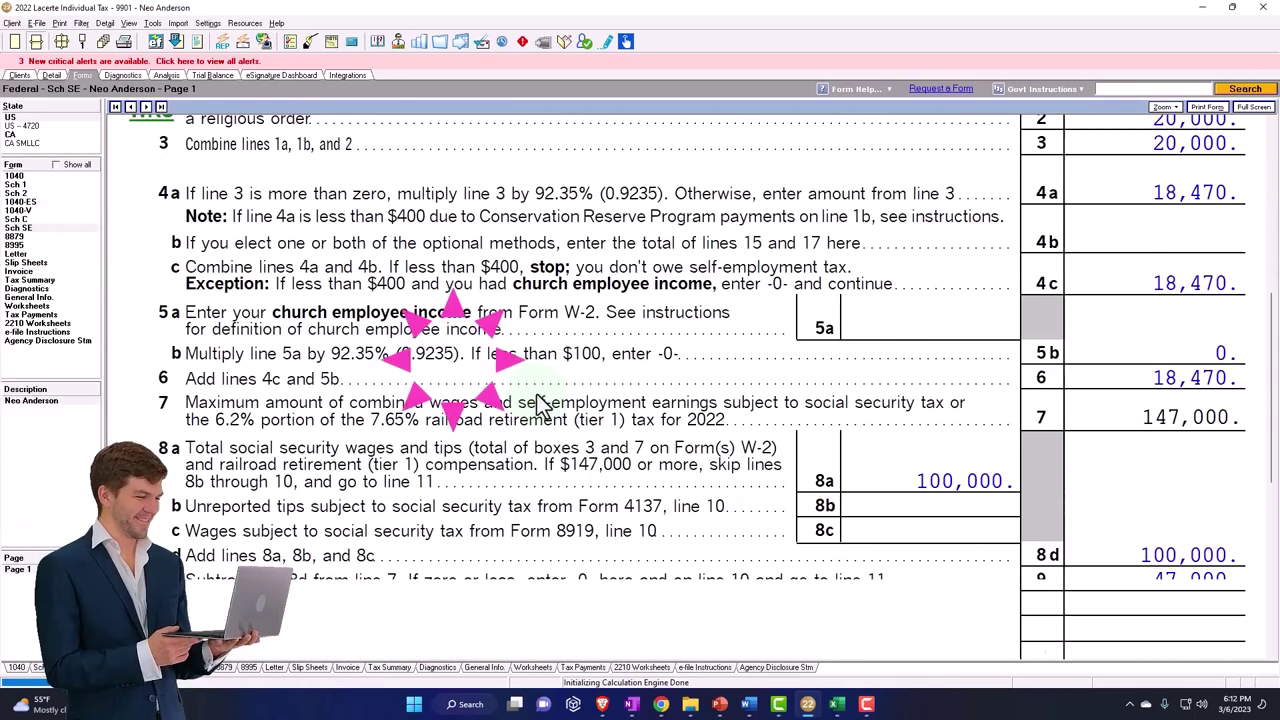
pyautogui.scroll(-2, 728, 485)
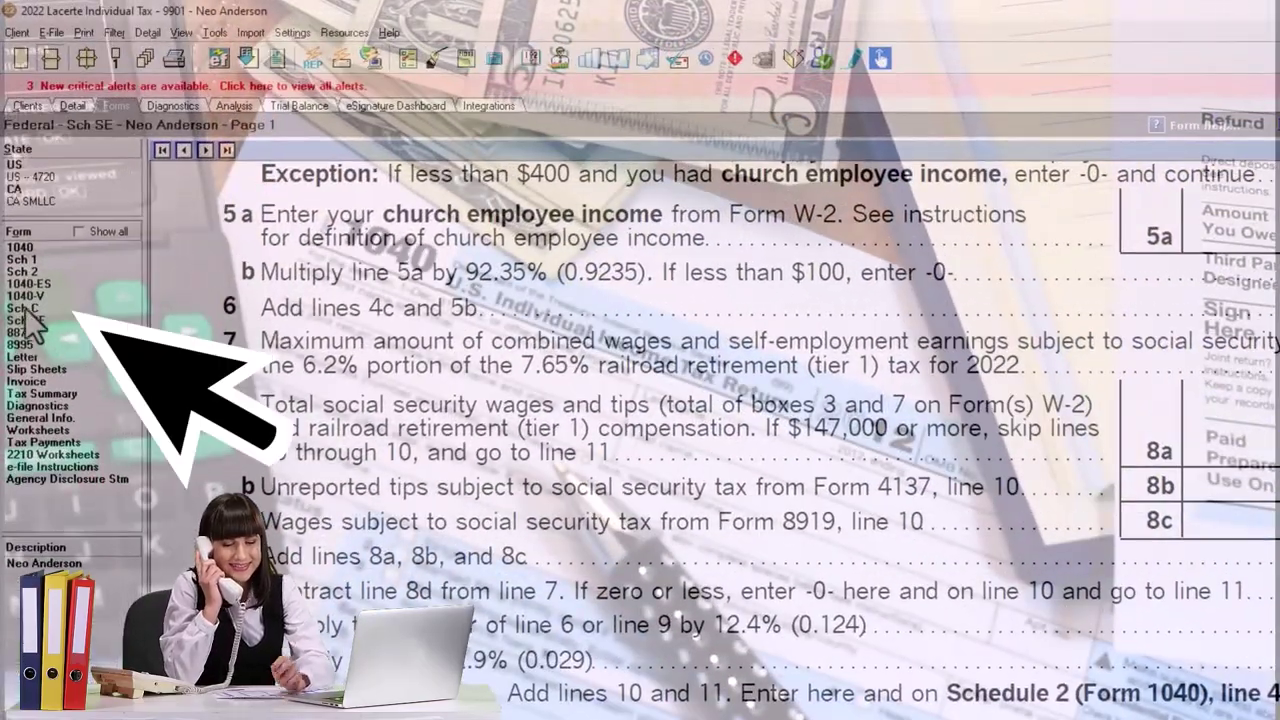
# View Schedule C expenses down to $10,000 total expenses and $20,000 net profit on line 29
pyautogui.click(22, 220)
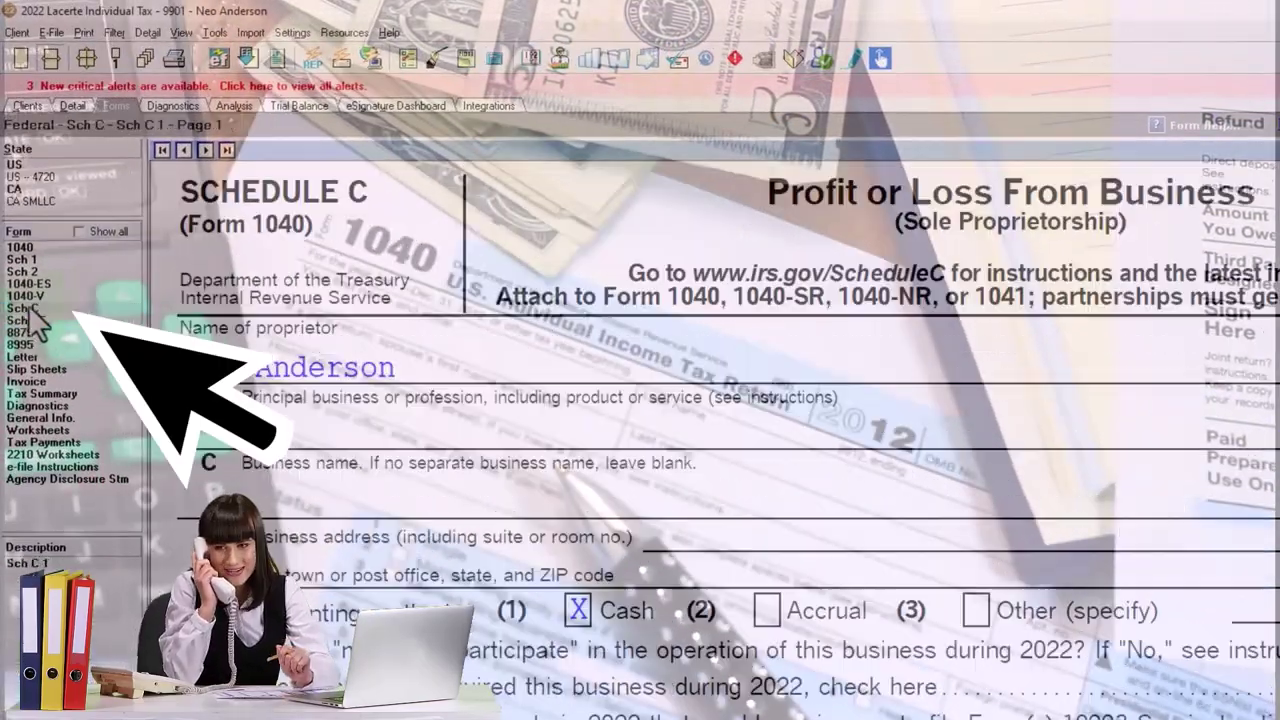
pyautogui.scroll(-10, 822, 535)
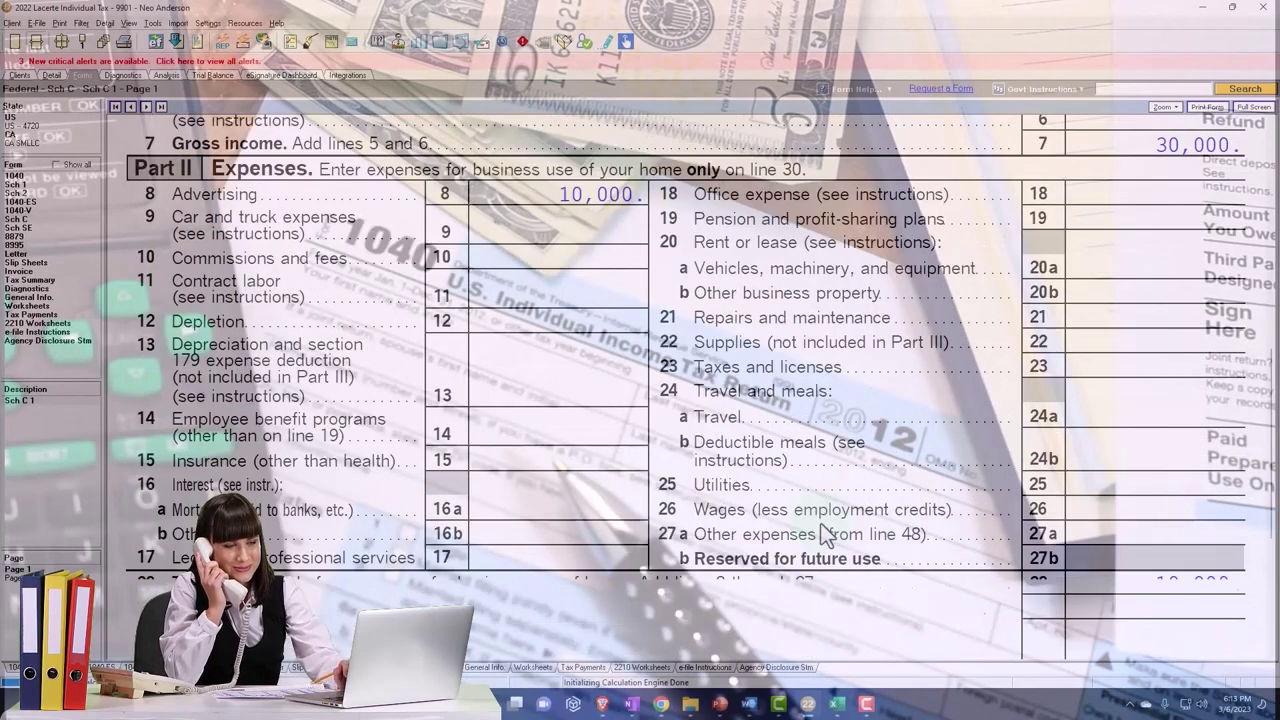
pyautogui.scroll(-3, 822, 535)
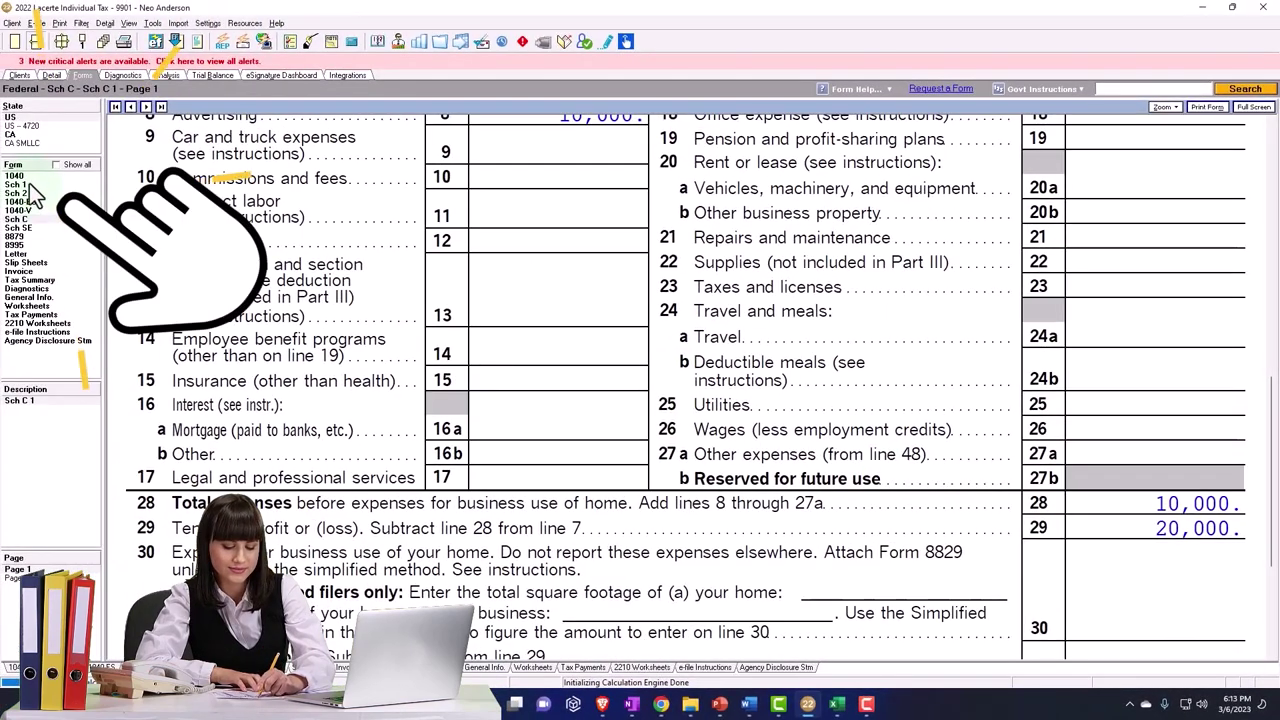
# View Schedule 1 page 2 with $1,413 deductible self-employment tax on lines 15 and 26
pyautogui.click(29, 185)
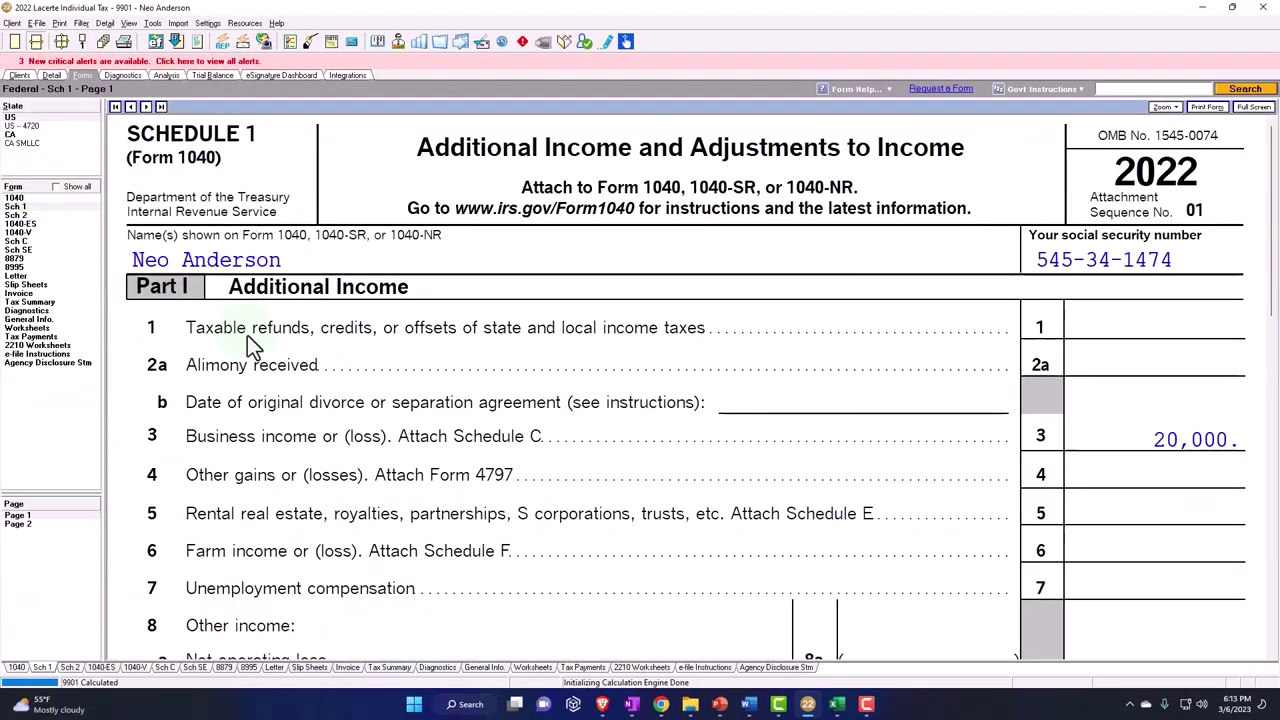
pyautogui.click(30, 526)
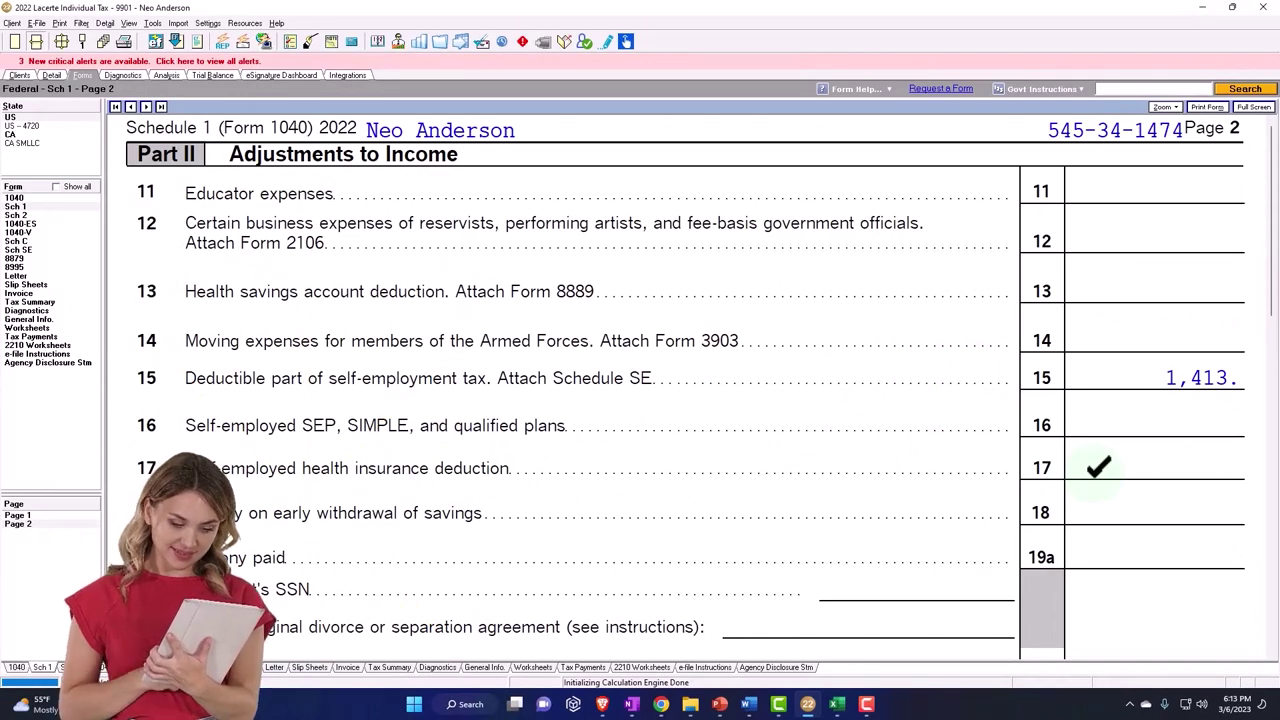
pyautogui.scroll(-10, 1100, 390)
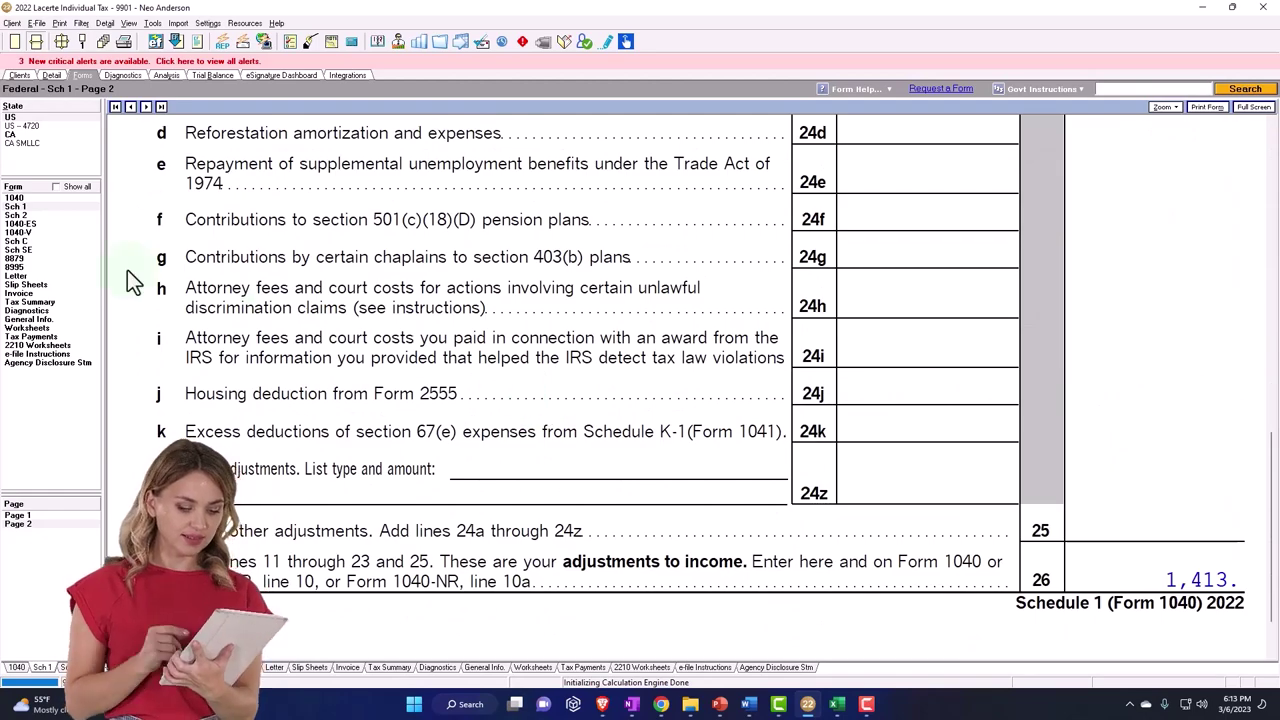
# Scroll Form 1040 page 1 from line 1a wages to $118,587 AGI and $101,920 taxable income
pyautogui.scroll(-8, 608, 346)
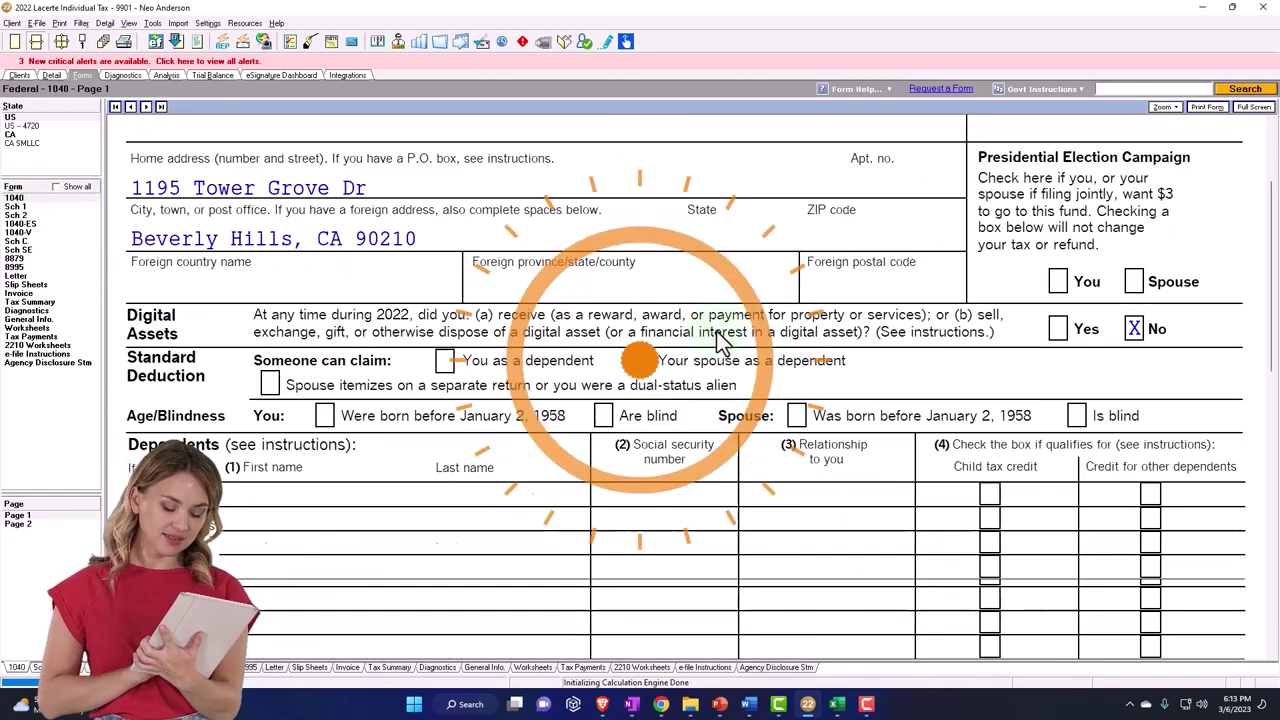
pyautogui.scroll(-3, 934, 286)
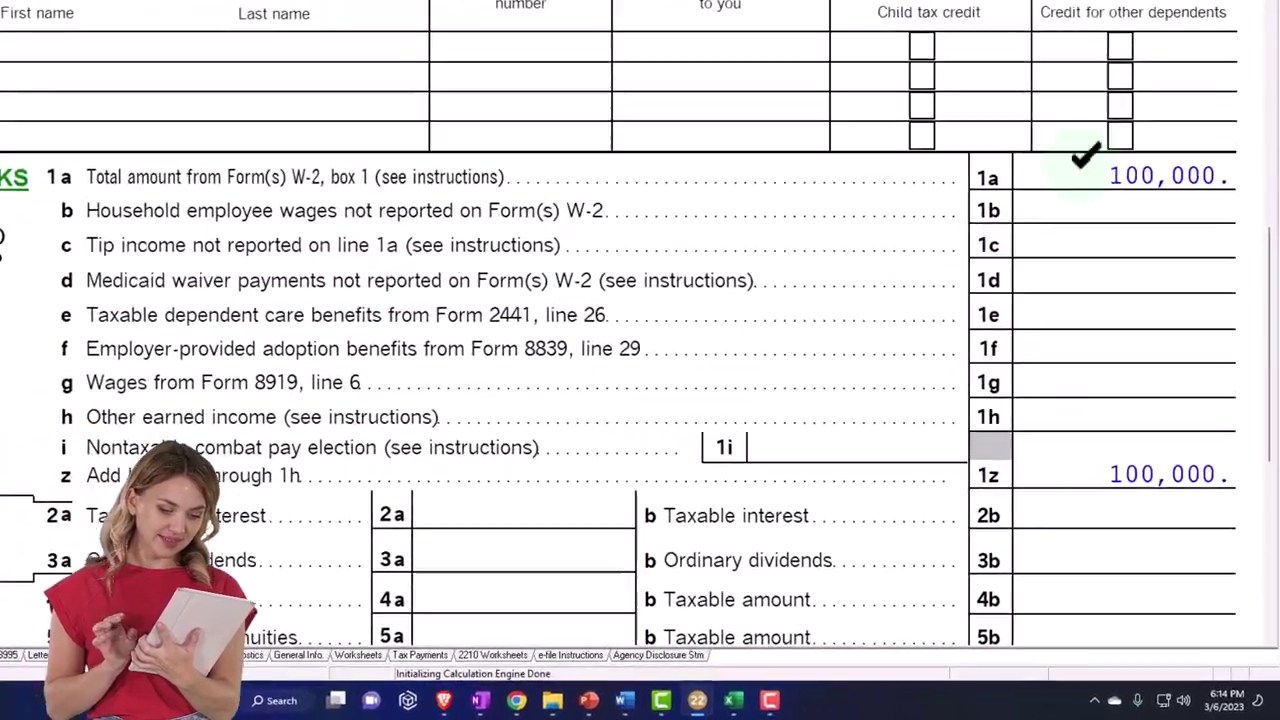
pyautogui.scroll(-3, 934, 300)
pyautogui.scroll(-3, 600, 330)
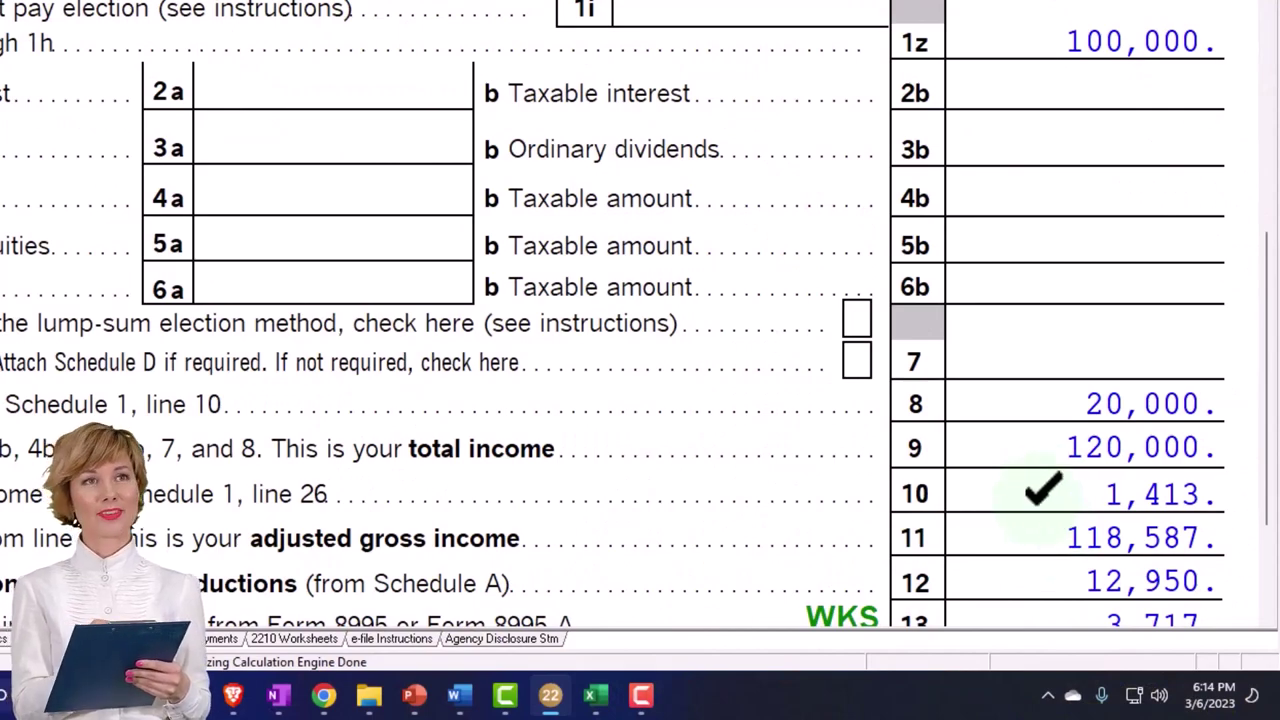
pyautogui.scroll(-3, 640, 320)
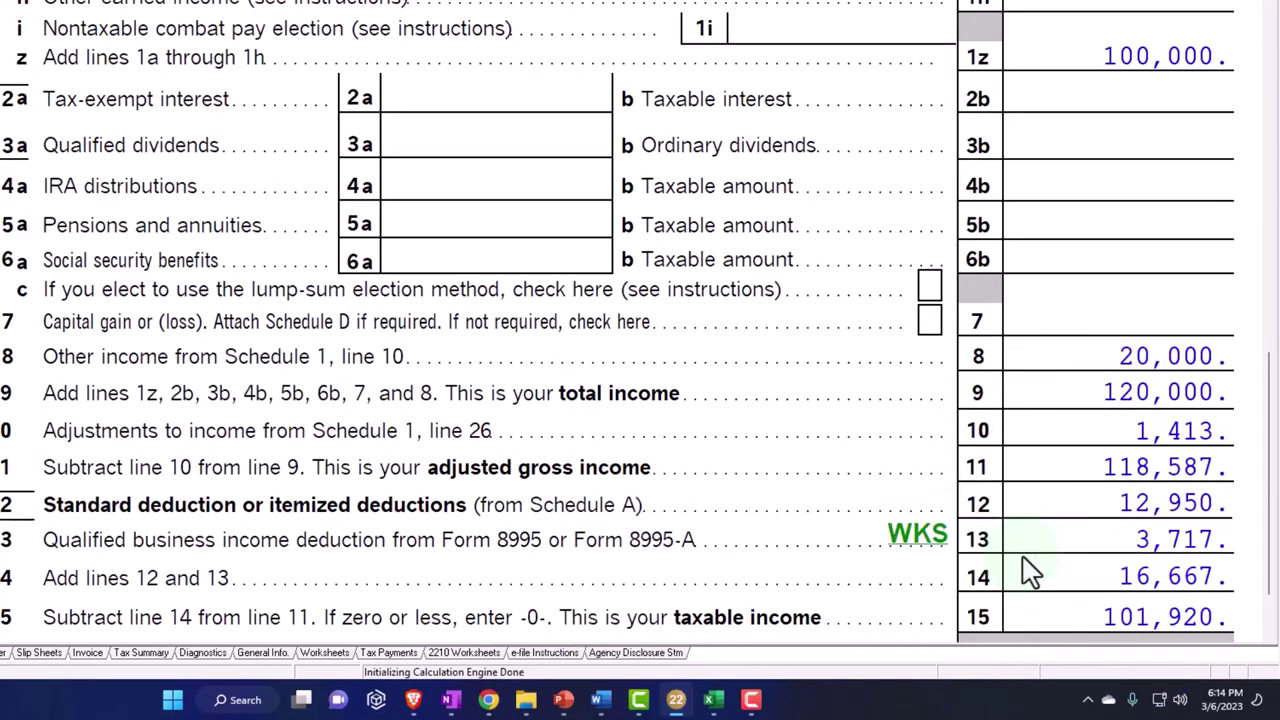
# On Excel's Sch C sheet, enter 100,000 income in B1 and 200,000 advertising in B6
pyautogui.click(713, 700)
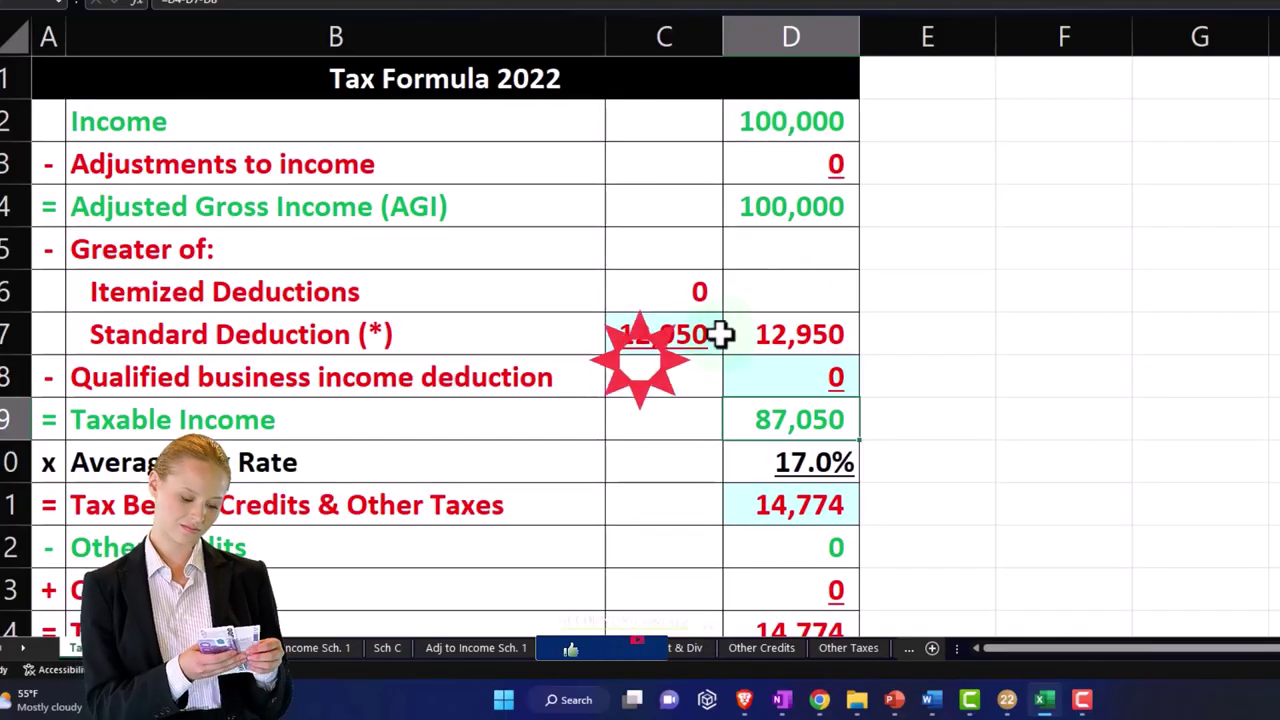
pyautogui.click(394, 646)
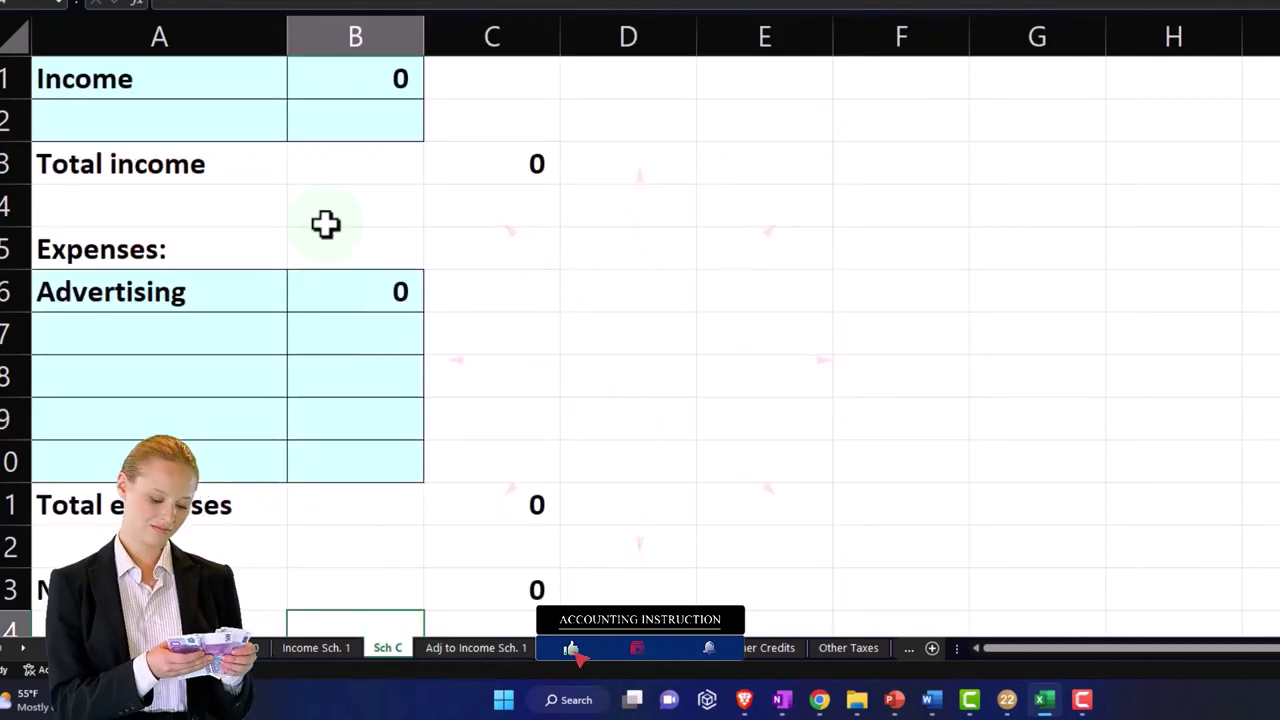
pyautogui.click(342, 84)
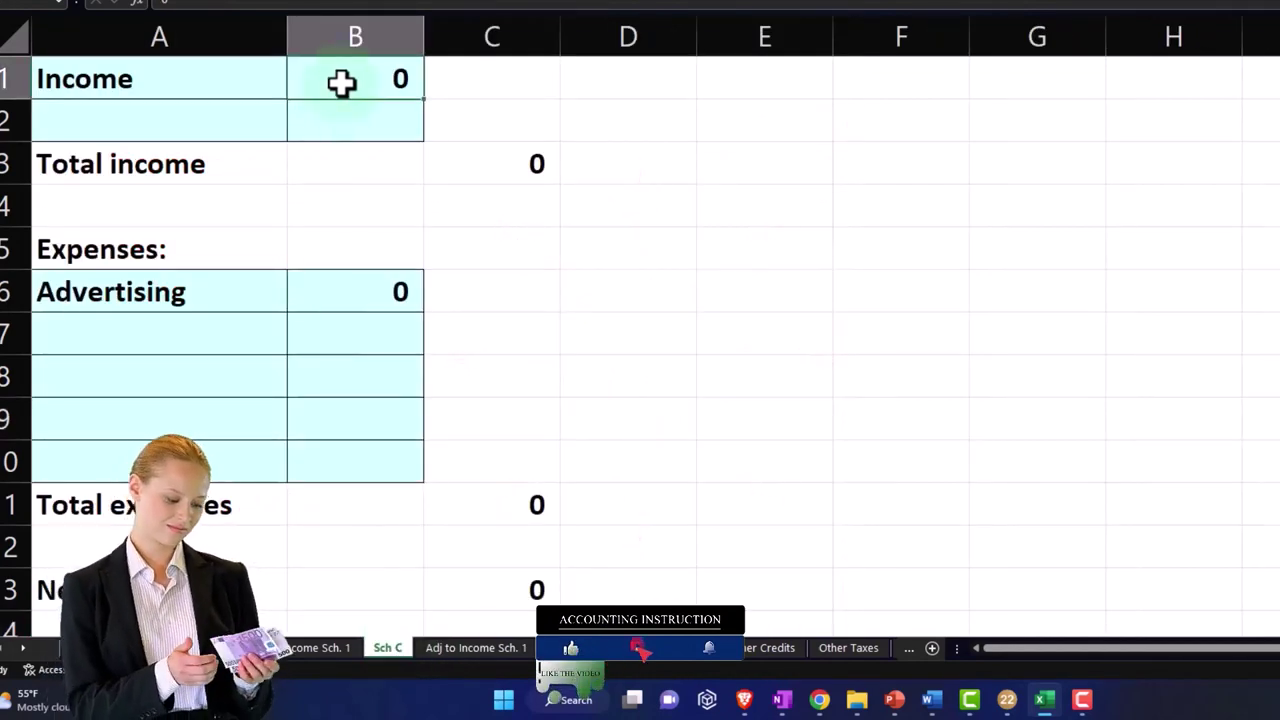
pyautogui.write('100000')
pyautogui.press('Return')
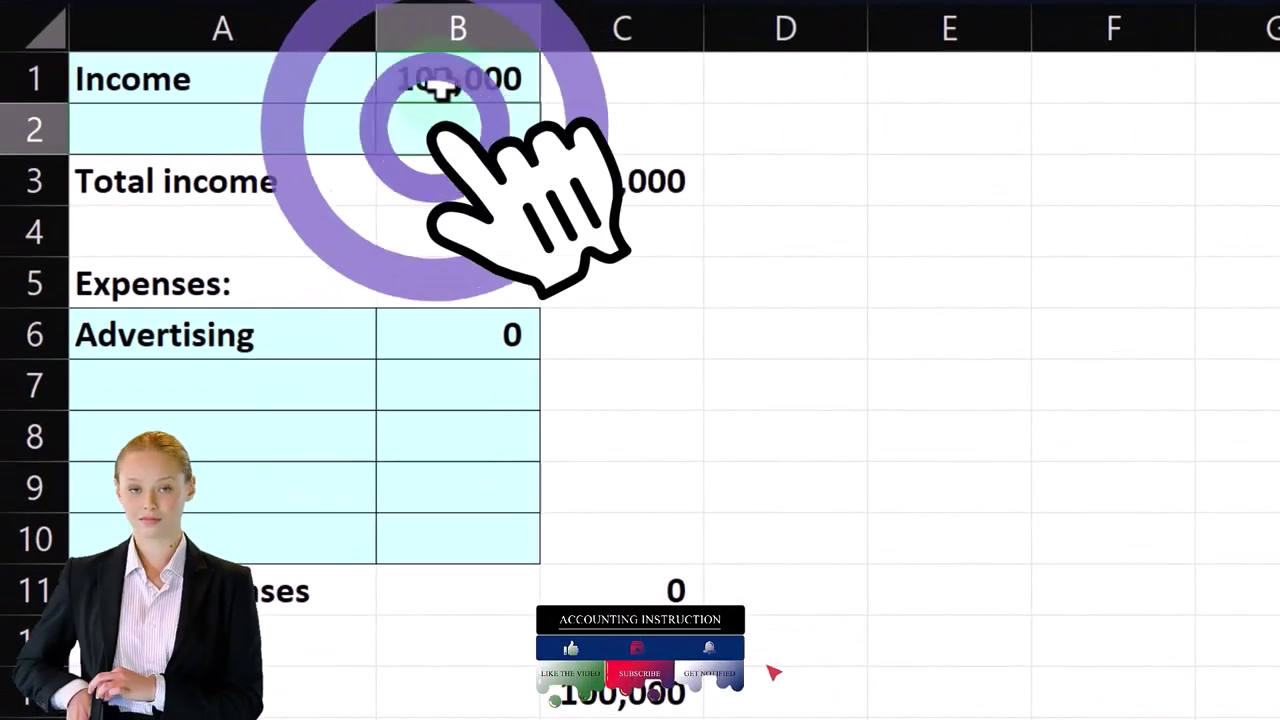
pyautogui.press('Down')
pyautogui.press('Down')
pyautogui.press('Down')
pyautogui.press('Down')
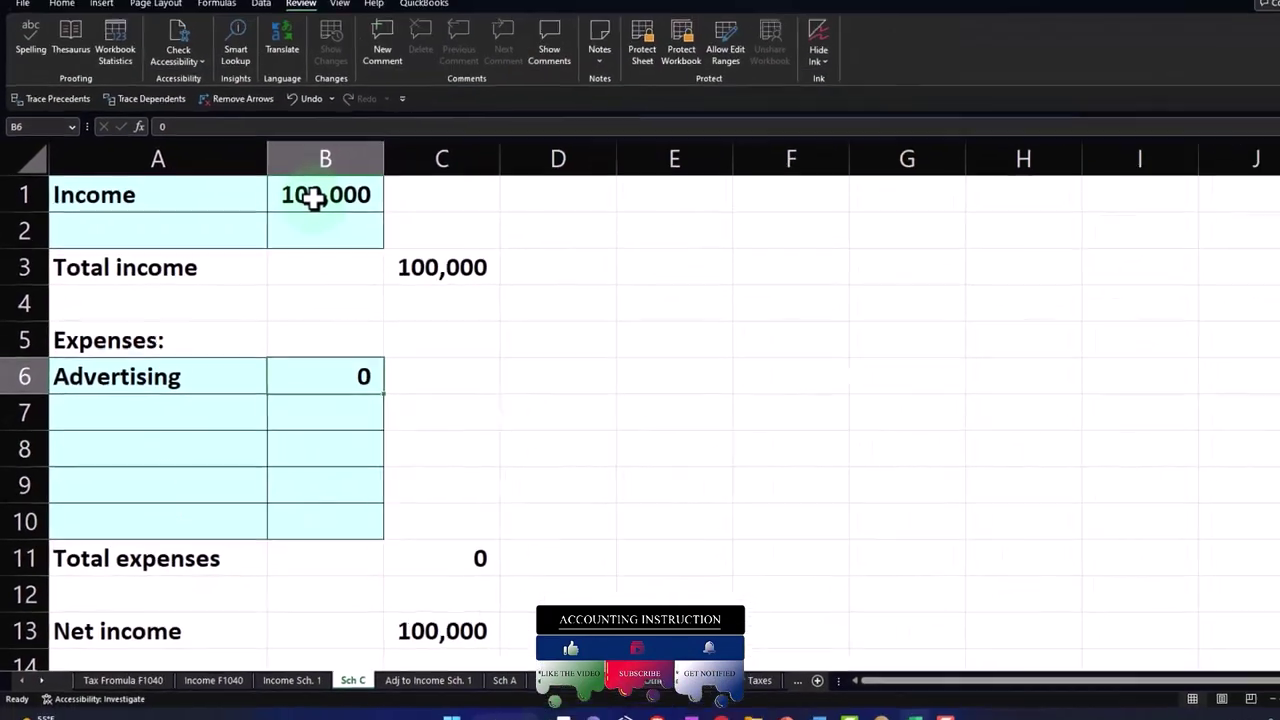
pyautogui.write('200,000')
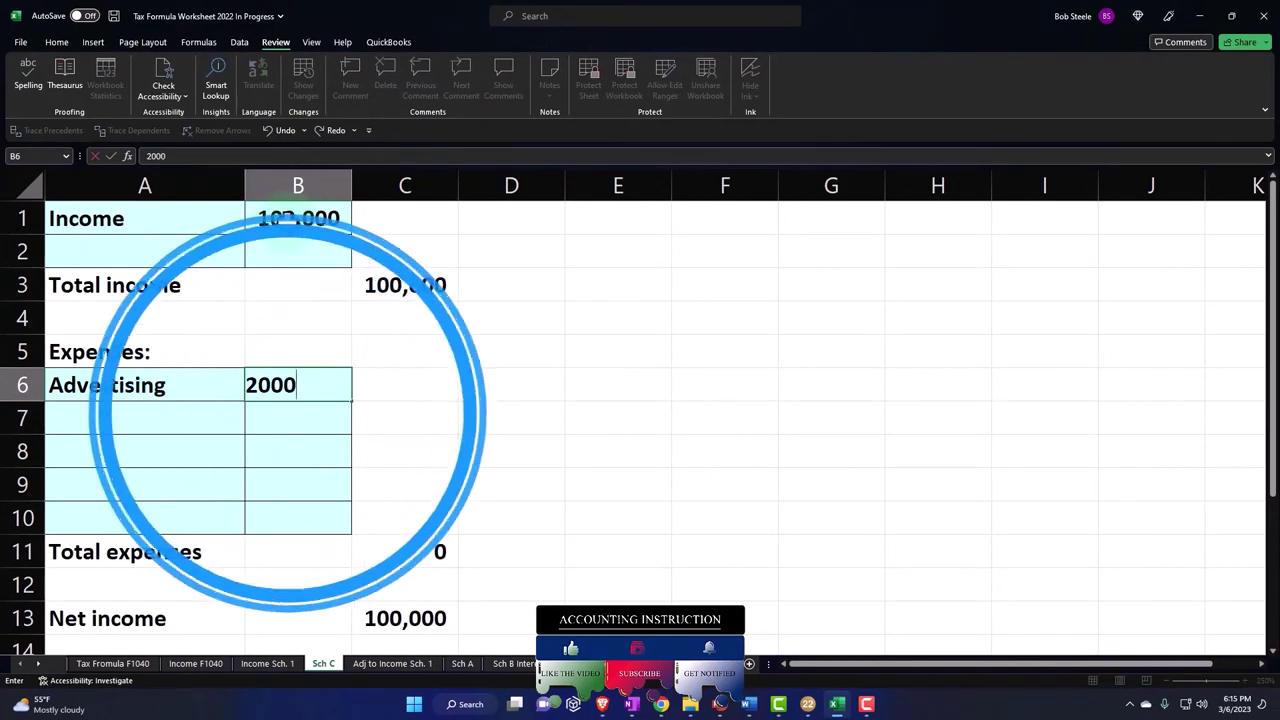
pyautogui.press('Return')
pyautogui.press('Up')
pyautogui.press('Up')
pyautogui.press('Up')
pyautogui.press('Up')
pyautogui.press('Up')
pyautogui.press('Up')
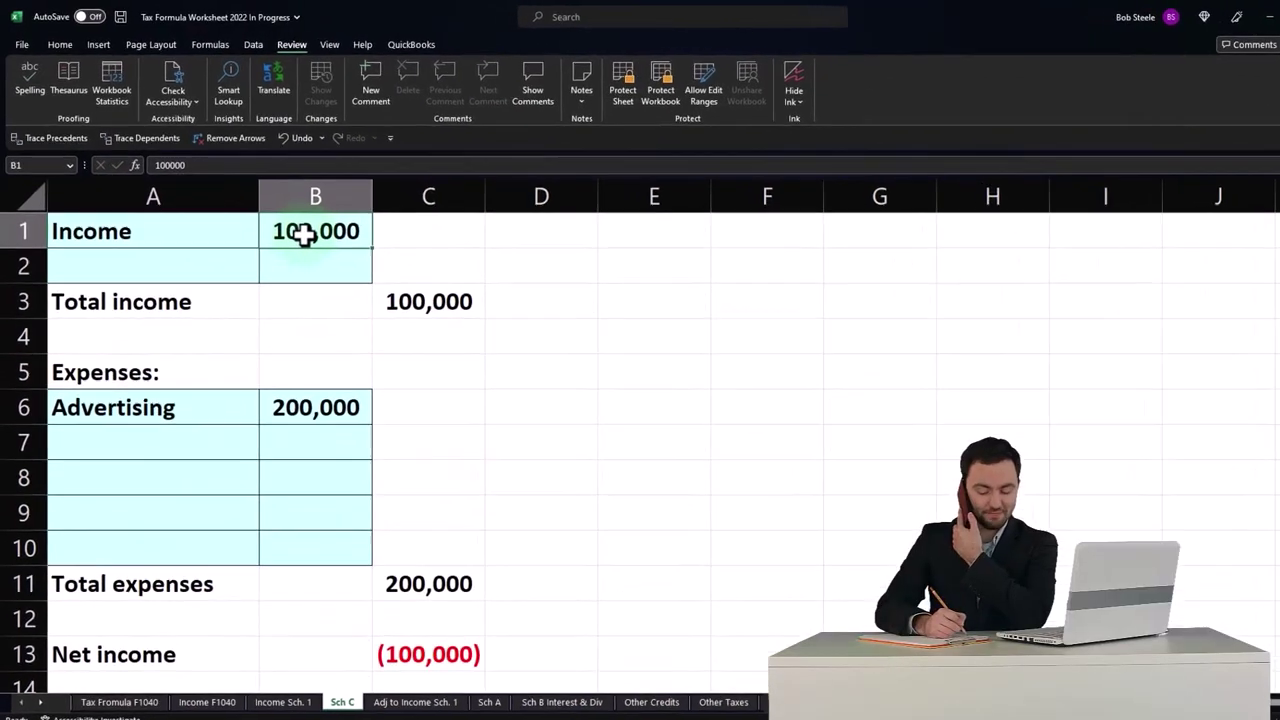
# Correct Sch C to 30,000 income and 10,000 advertising, leaving 20,000 net income
pyautogui.click(303, 232)
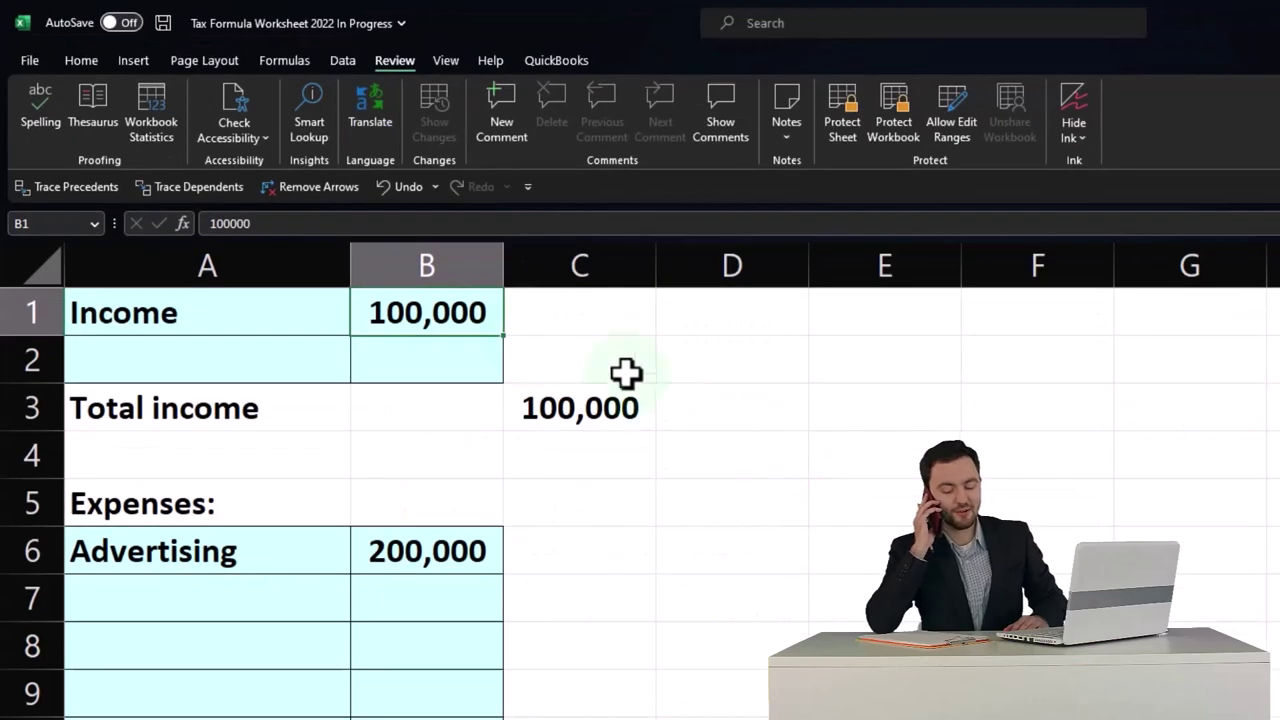
pyautogui.click(477, 317)
pyautogui.write('30')
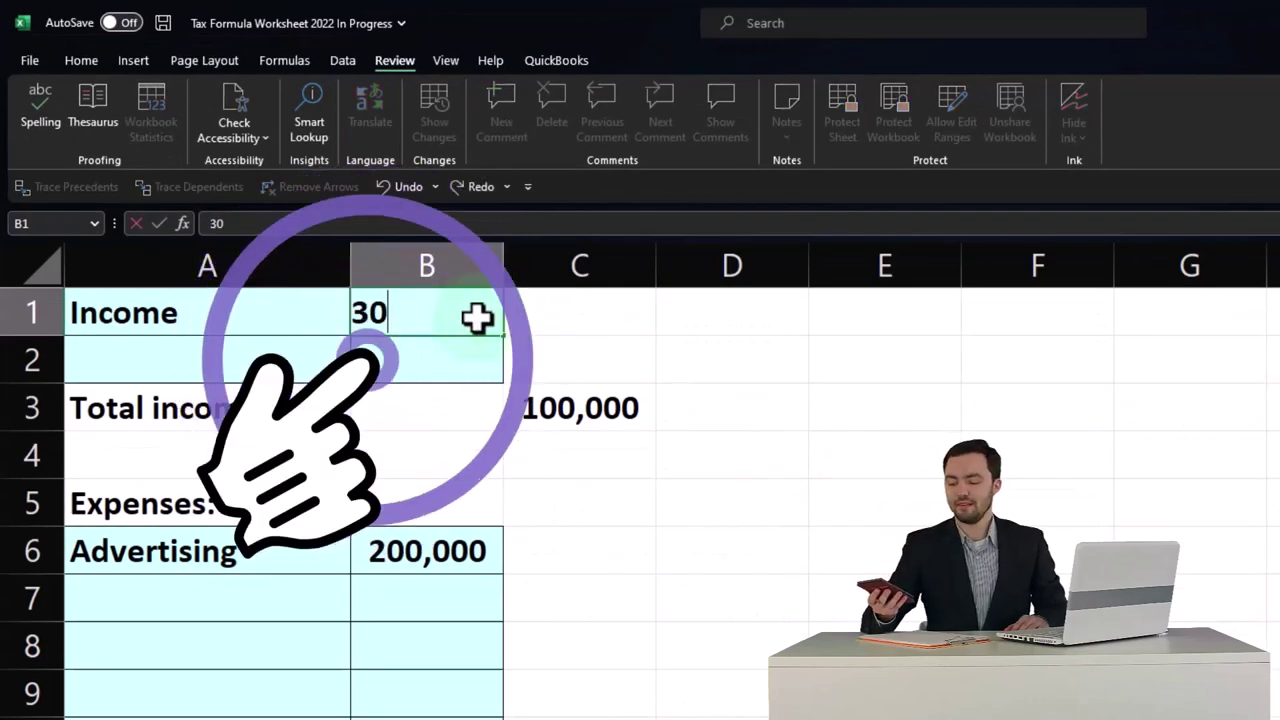
pyautogui.write('00000')
pyautogui.press('Return')
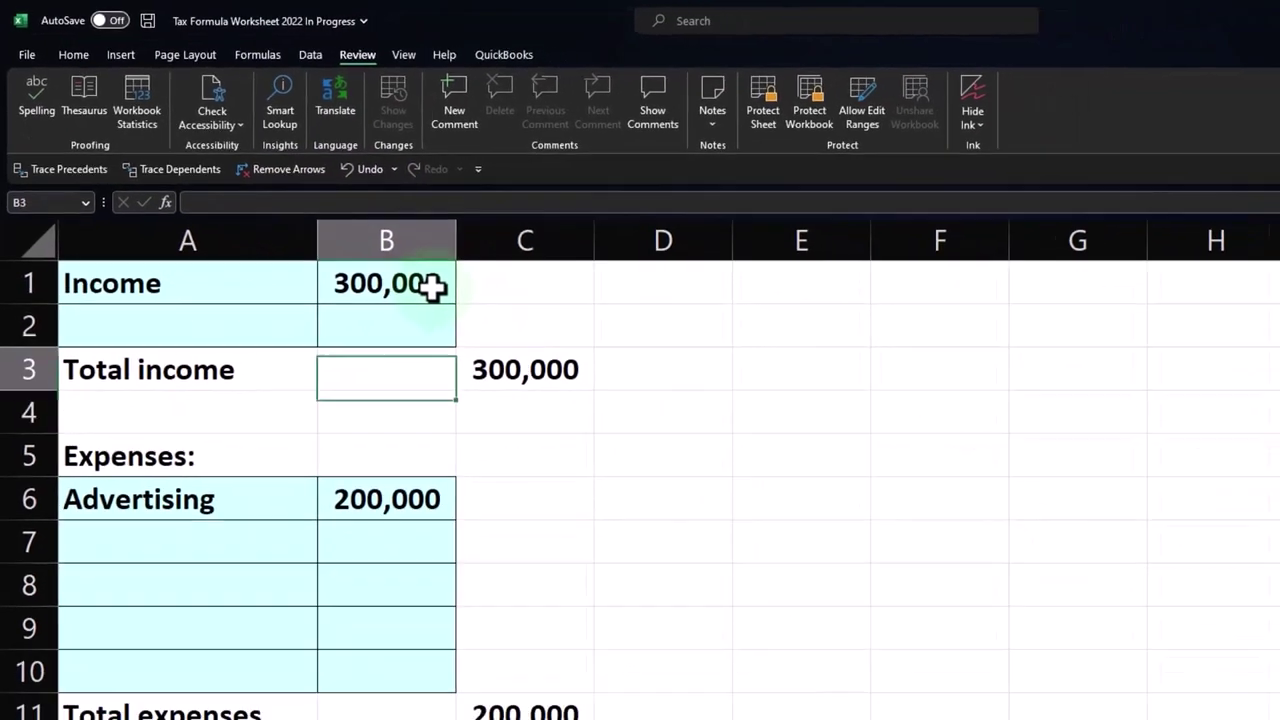
pyautogui.click(431, 288)
pyautogui.write('30')
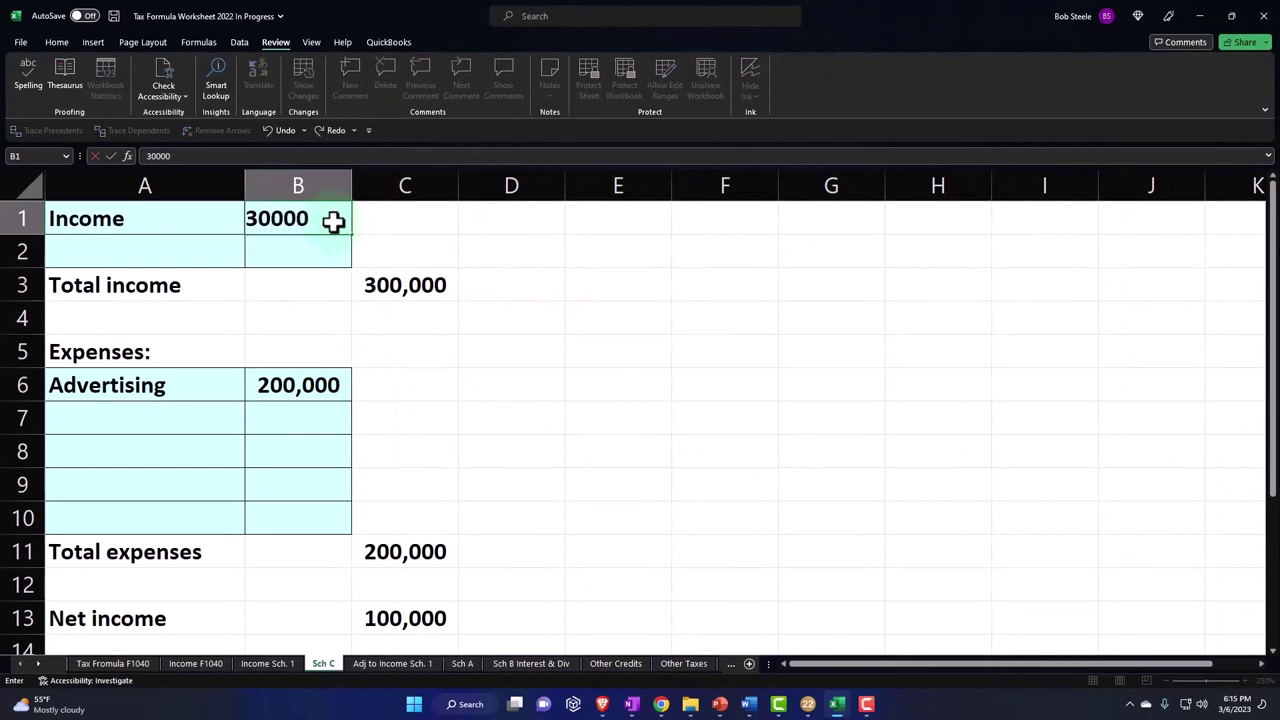
pyautogui.press('Return')
pyautogui.press('Return')
pyautogui.press('Return')
pyautogui.press('Return')
pyautogui.press('Return')
pyautogui.write('10000')
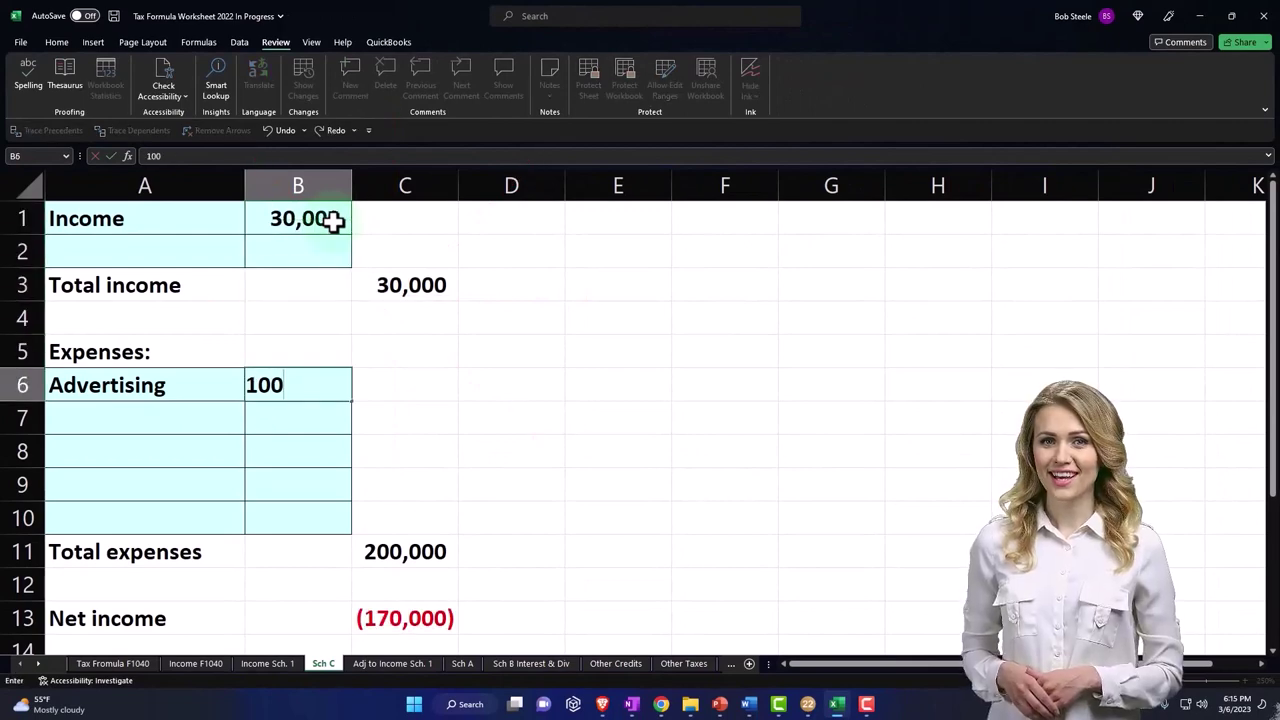
pyautogui.press('Return')
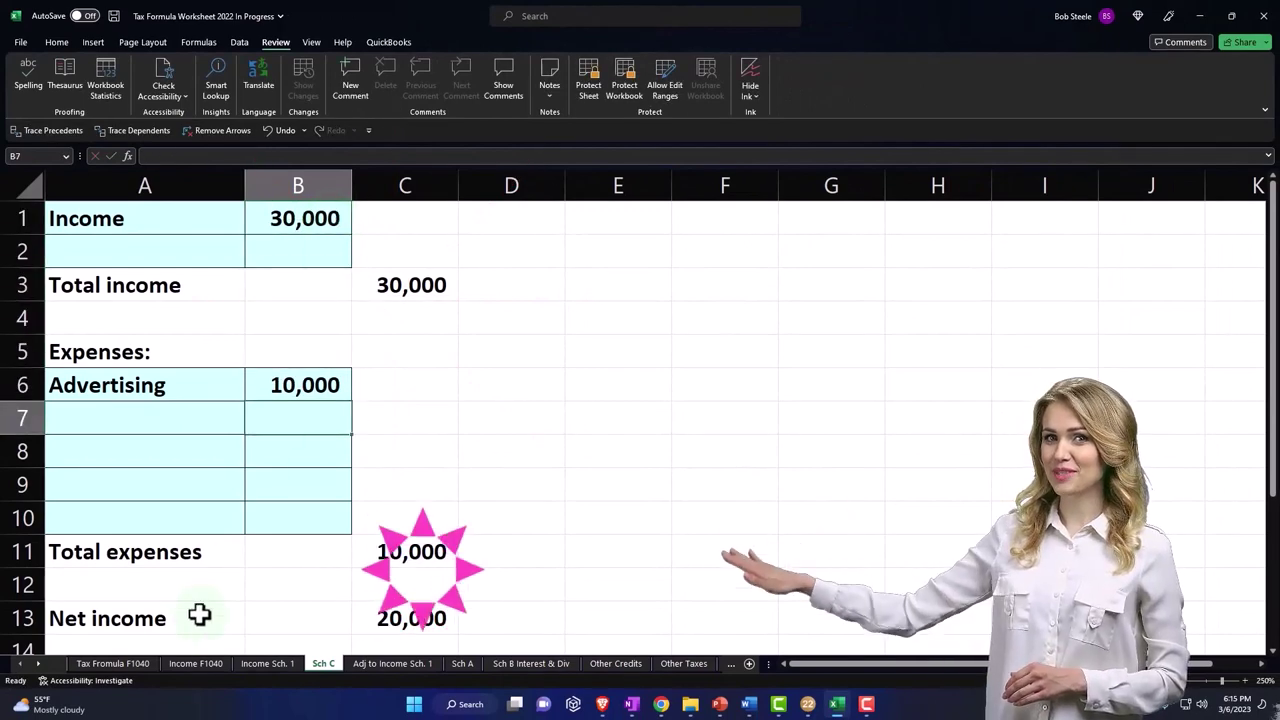
pyautogui.click(125, 664)
# Trace Tax Formula cells D2 and C6 to their sources, ending on the Adjustments to Income sheet
pyautogui.click(612, 258)
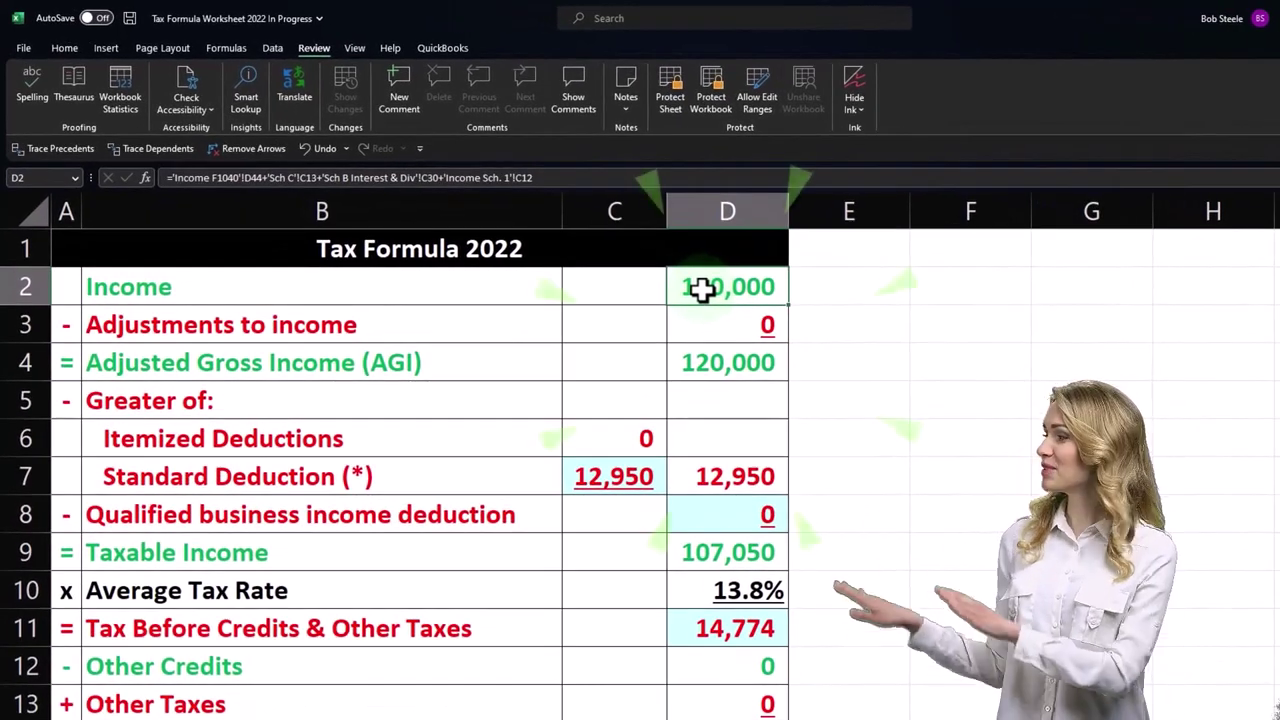
pyautogui.press('Down')
pyautogui.press('Down')
pyautogui.press('Down')
pyautogui.press('Down')
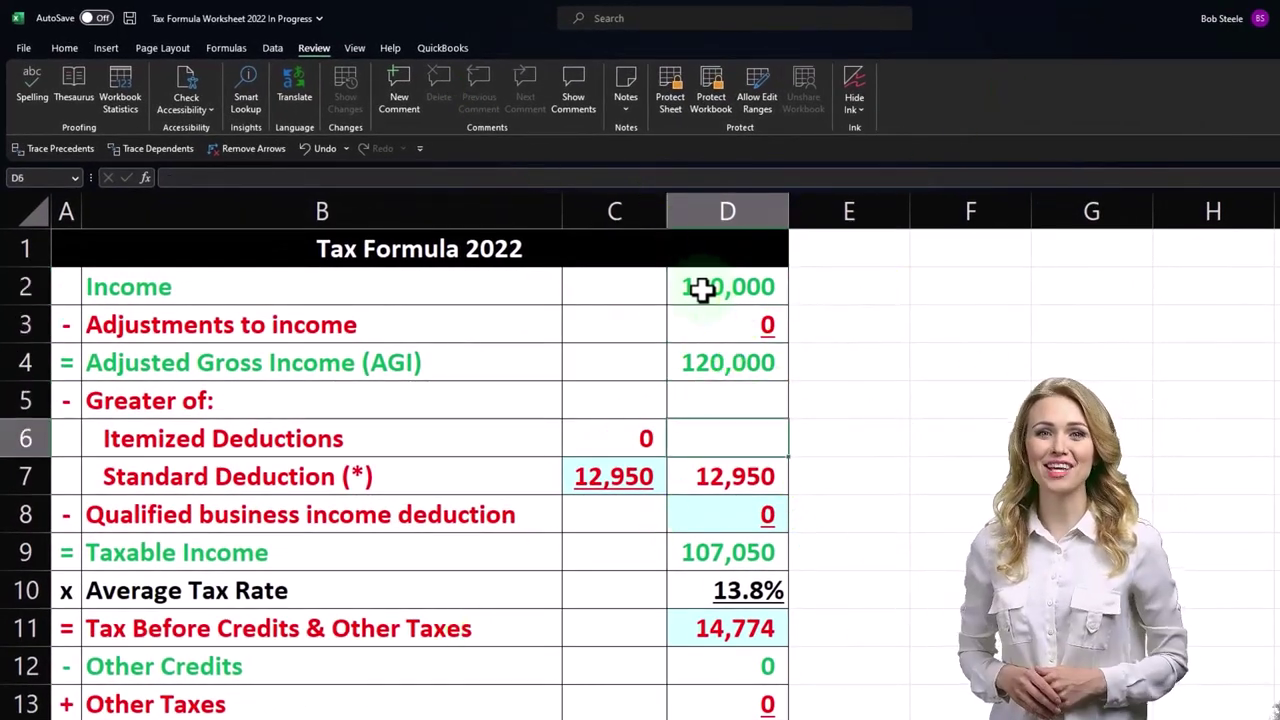
pyautogui.press('Left')
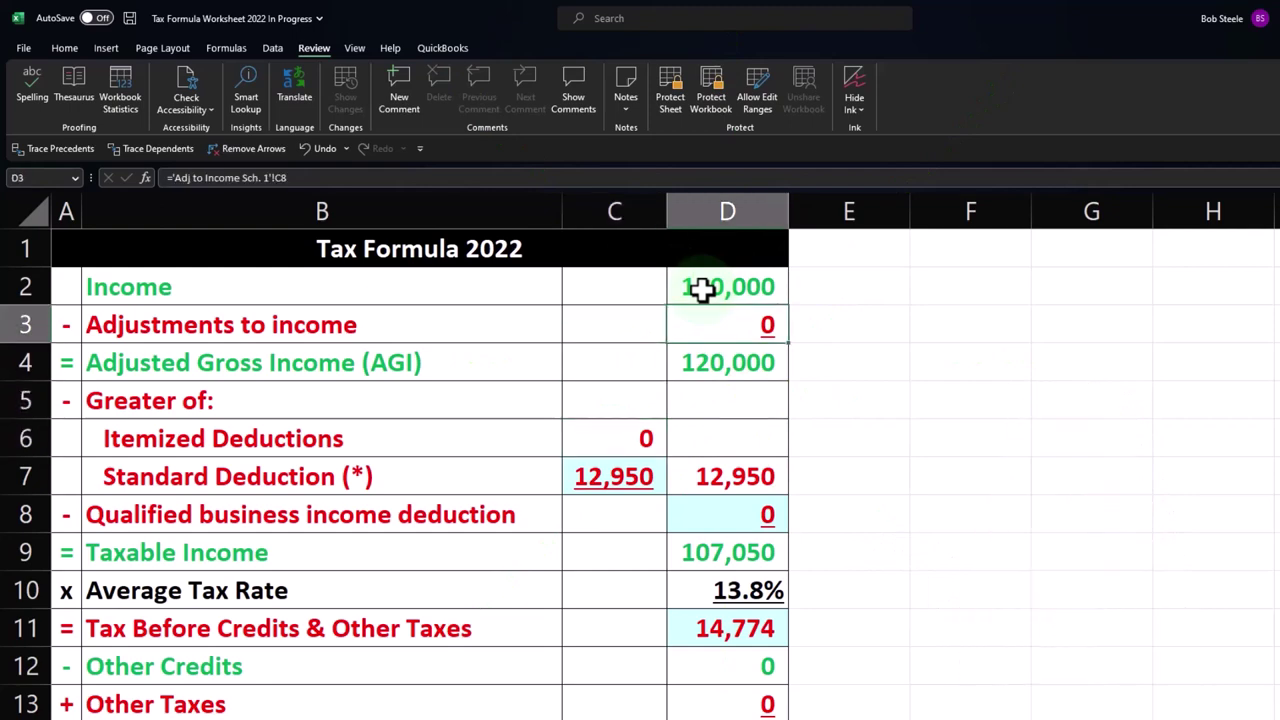
pyautogui.hotkey('ctrl', 'pagedown')
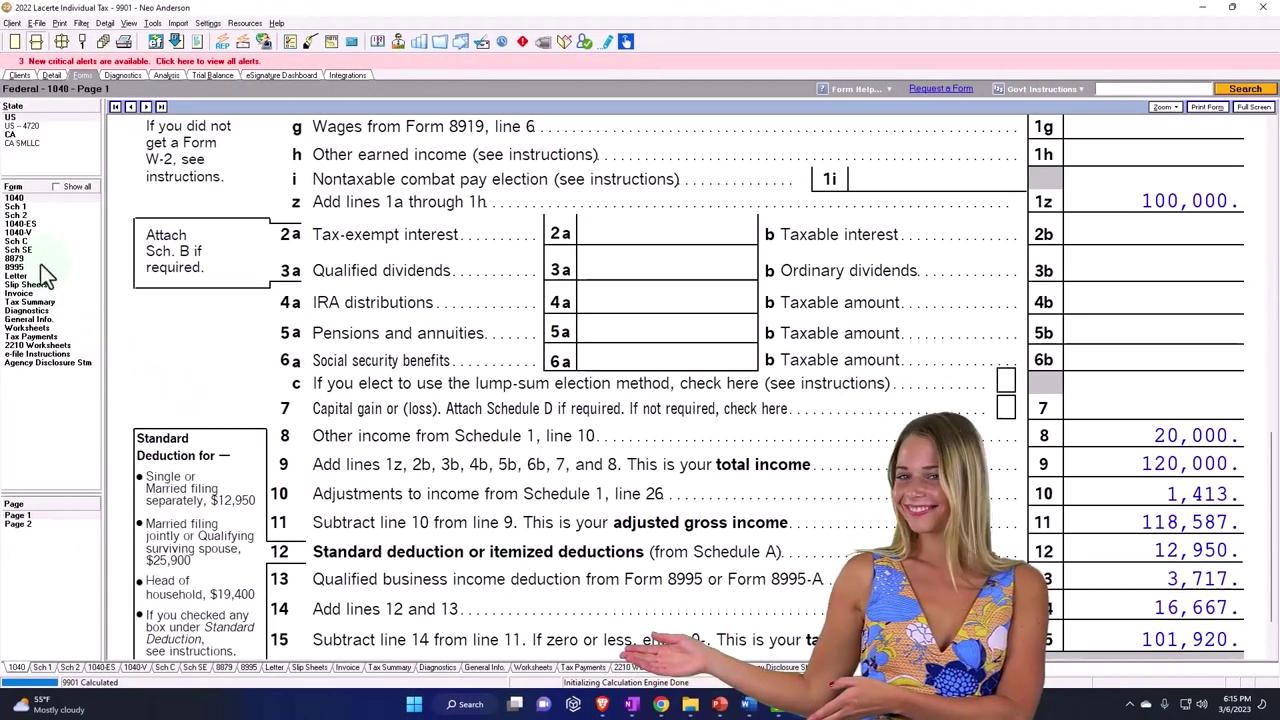
# Bring up Lacerte's Schedule SE and scroll through its lines 4a to 12
pyautogui.click(30, 252)
pyautogui.scroll(-5, 827, 463)
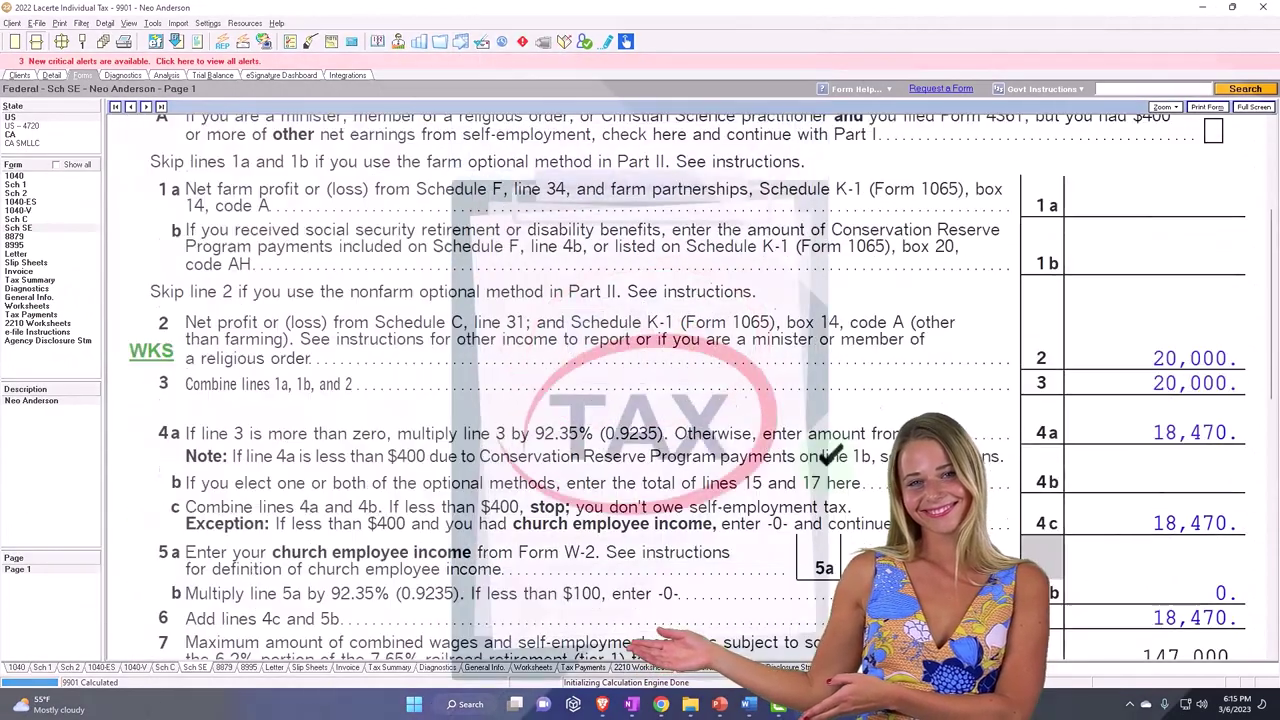
pyautogui.scroll(-5, 827, 463)
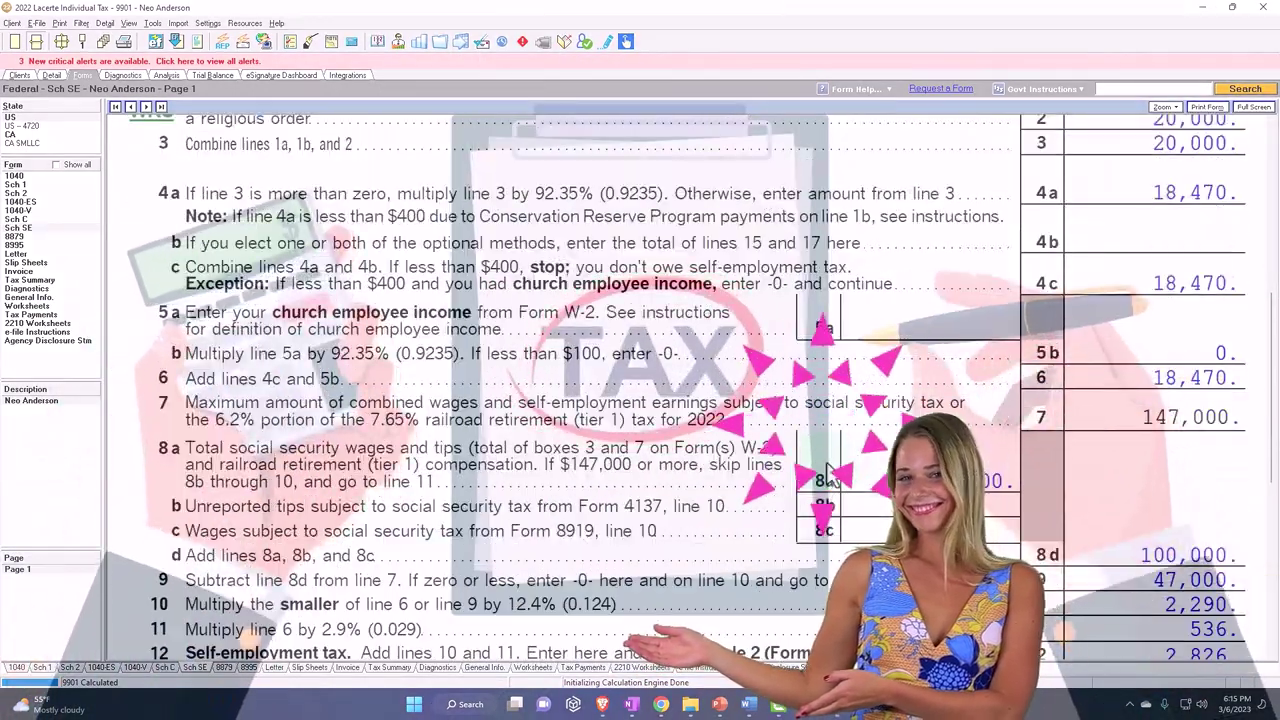
pyautogui.scroll(-3, 829, 472)
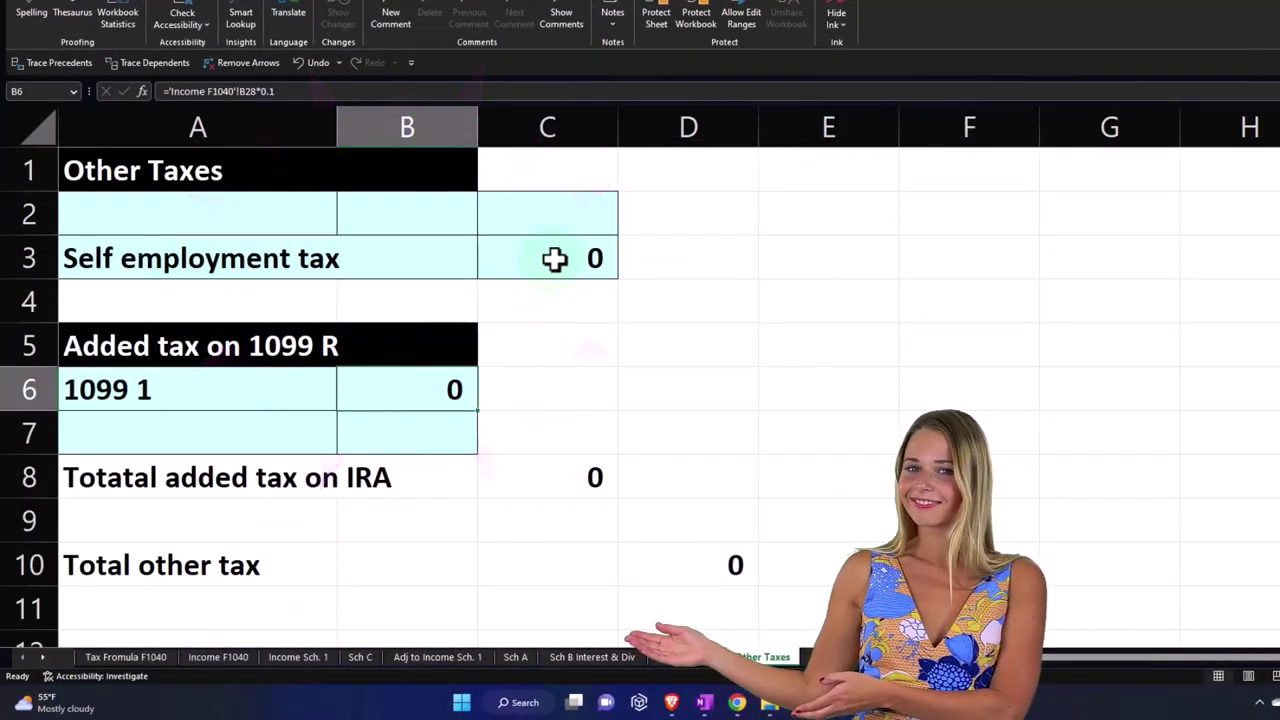
# Enter 2,826 as the self-employment tax in Other Taxes cell C3
pyautogui.click(554, 259)
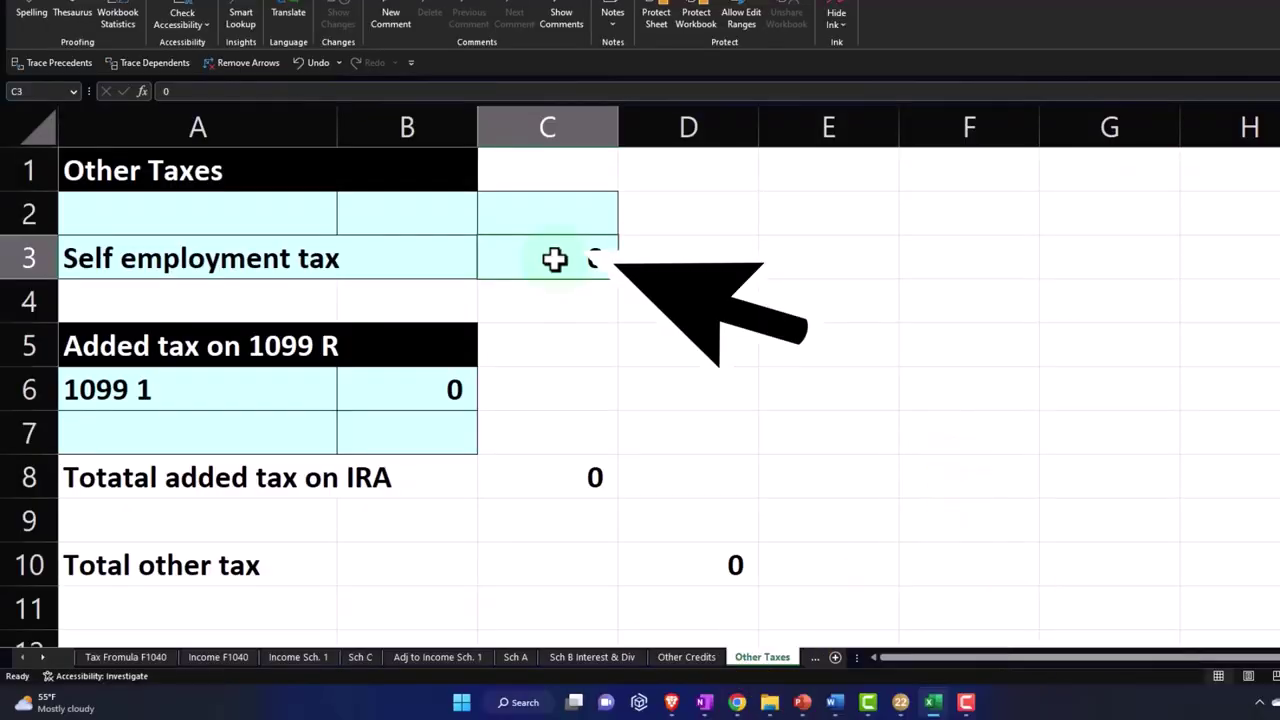
pyautogui.write('2,826')
pyautogui.press('Return')
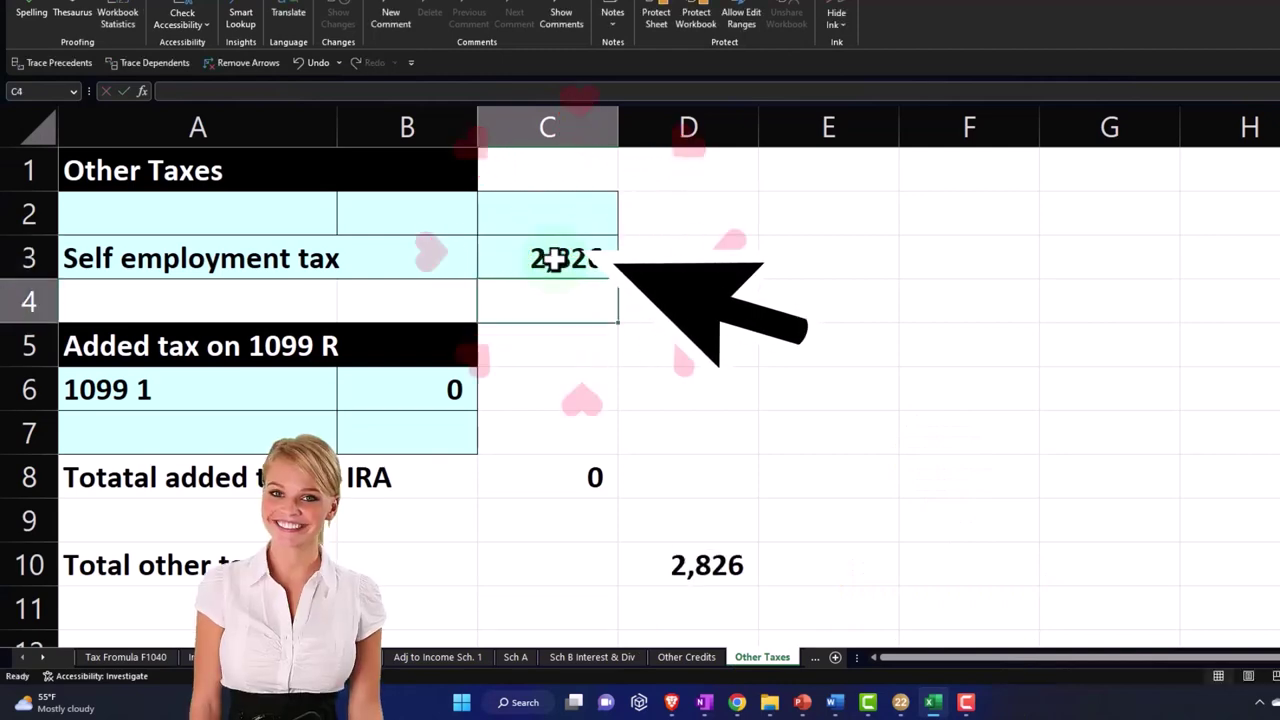
# On Adj to Income Sch. 1, set B4 to ='Other Taxes'!C3/2, giving 1,413
pyautogui.click(455, 657)
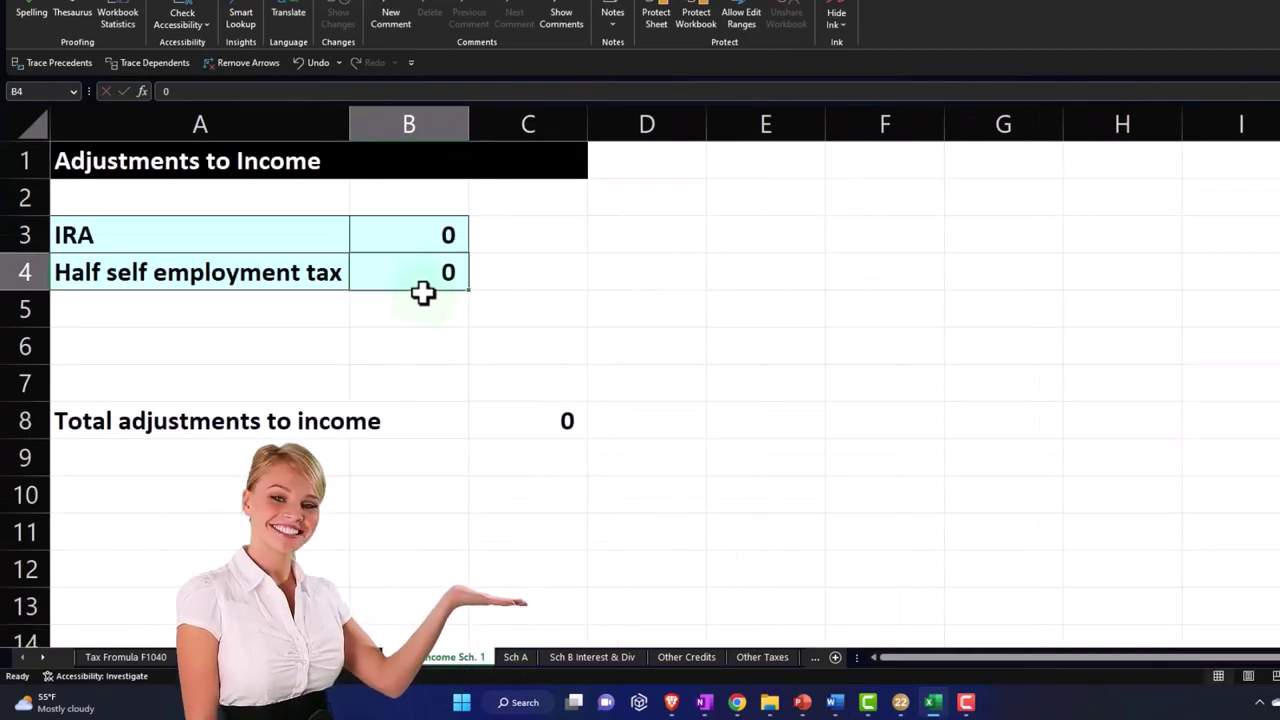
pyautogui.write('=')
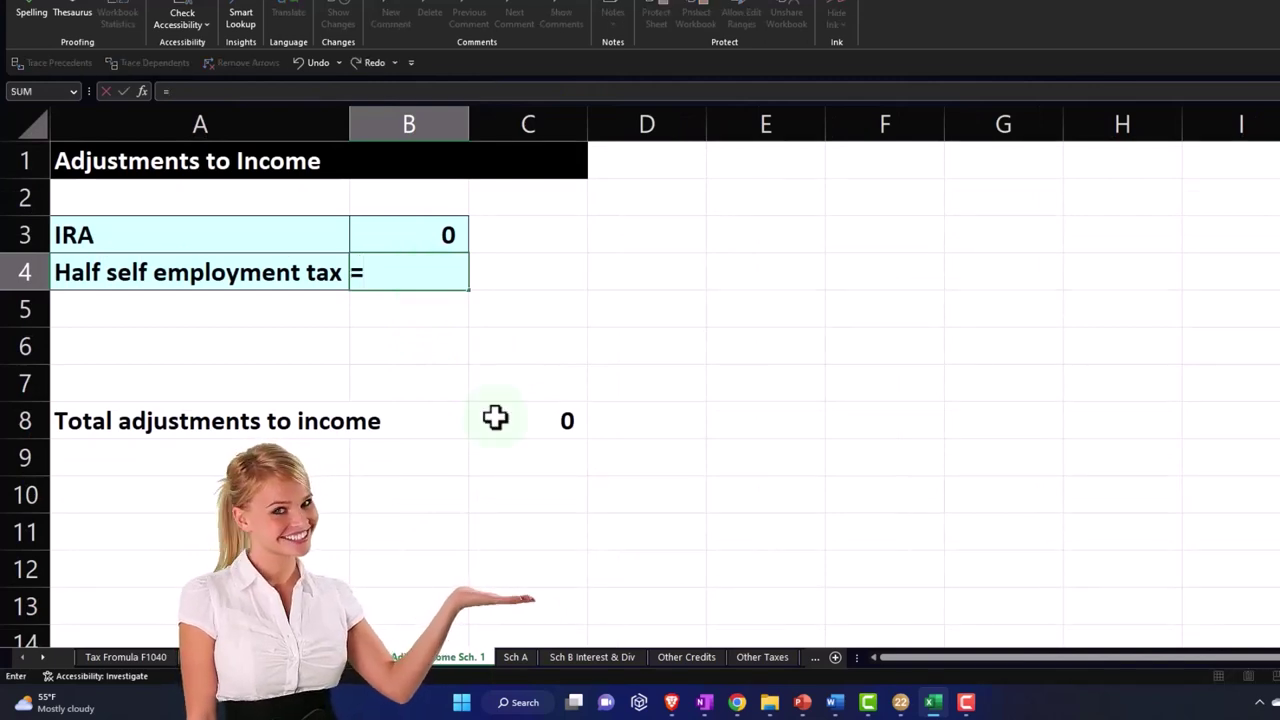
pyautogui.click(763, 660)
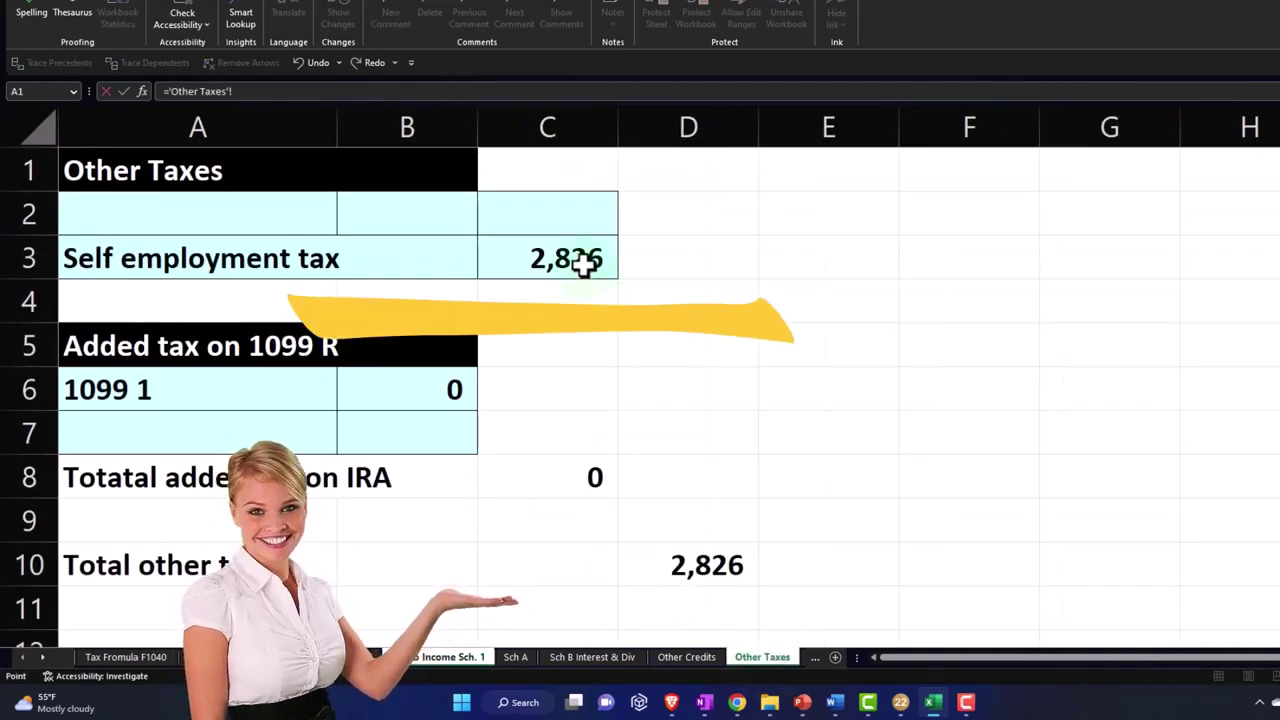
pyautogui.write('/')
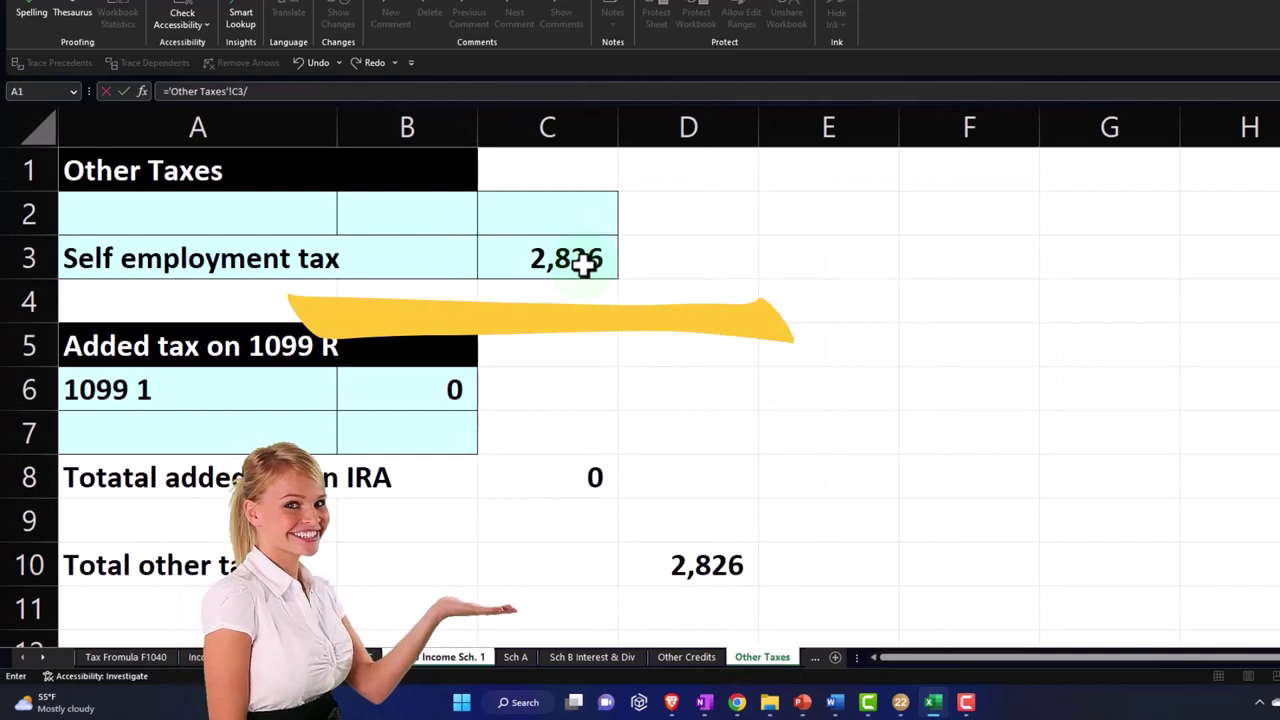
pyautogui.write('2')
pyautogui.press('Return')
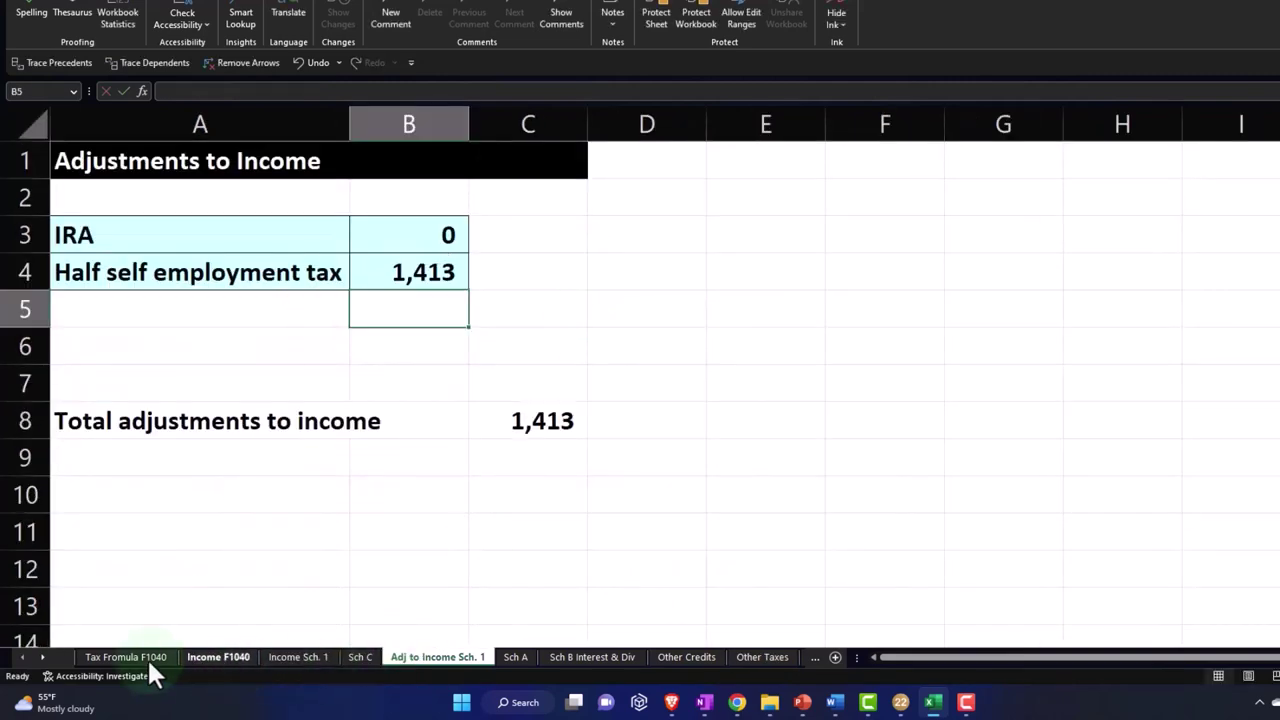
# Confirm Tax Formula F1040 now shows 1,413 adjustments and 118,587 AGI, then return to Lacerte
pyautogui.click(148, 658)
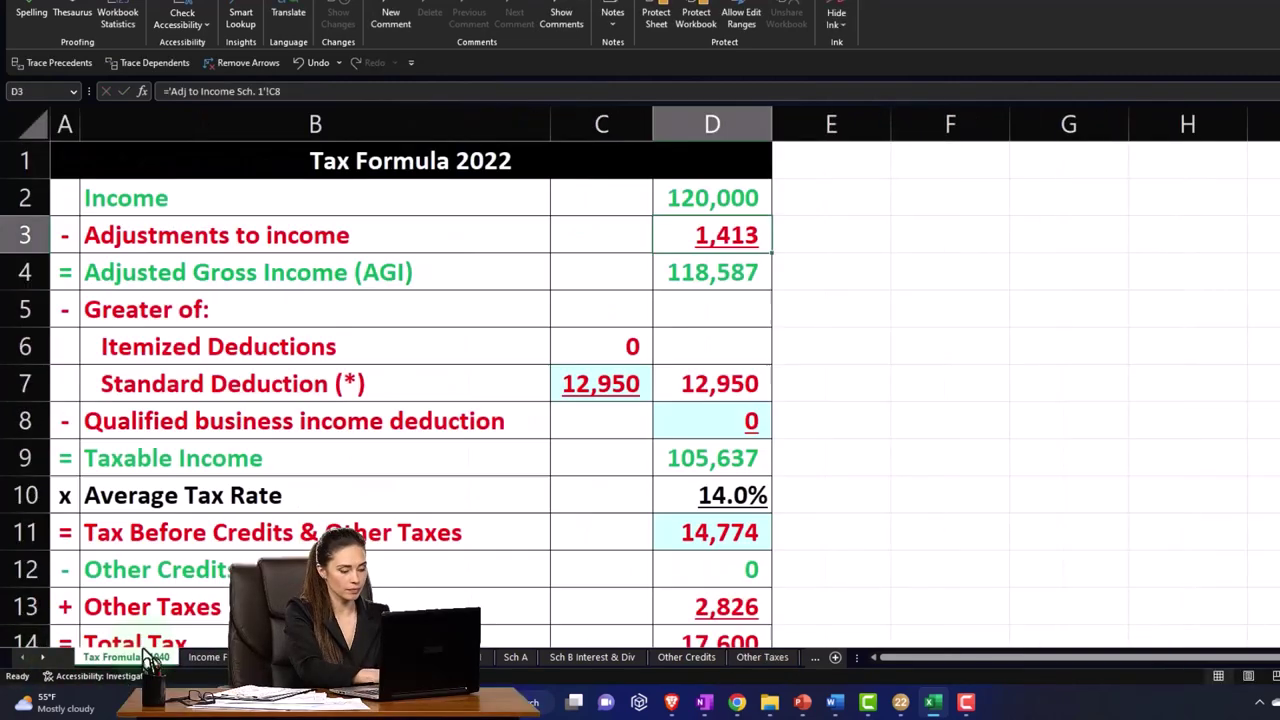
pyautogui.click(700, 200)
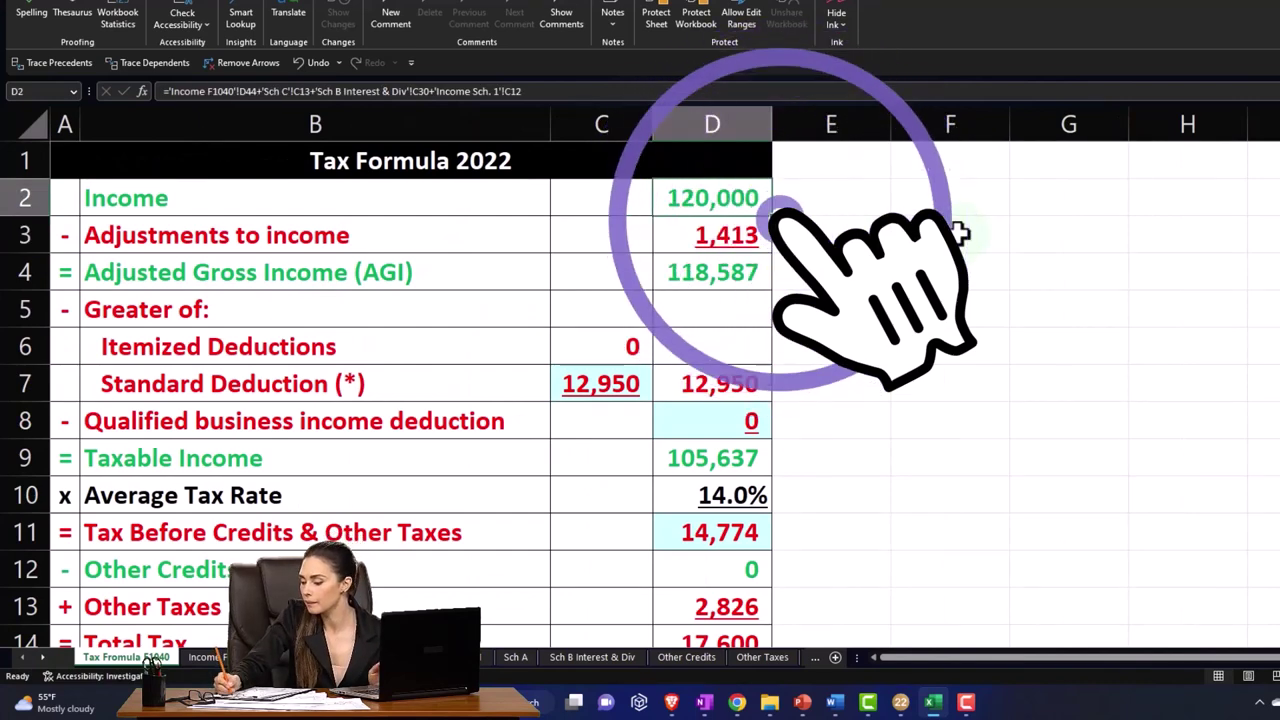
pyautogui.press('Down')
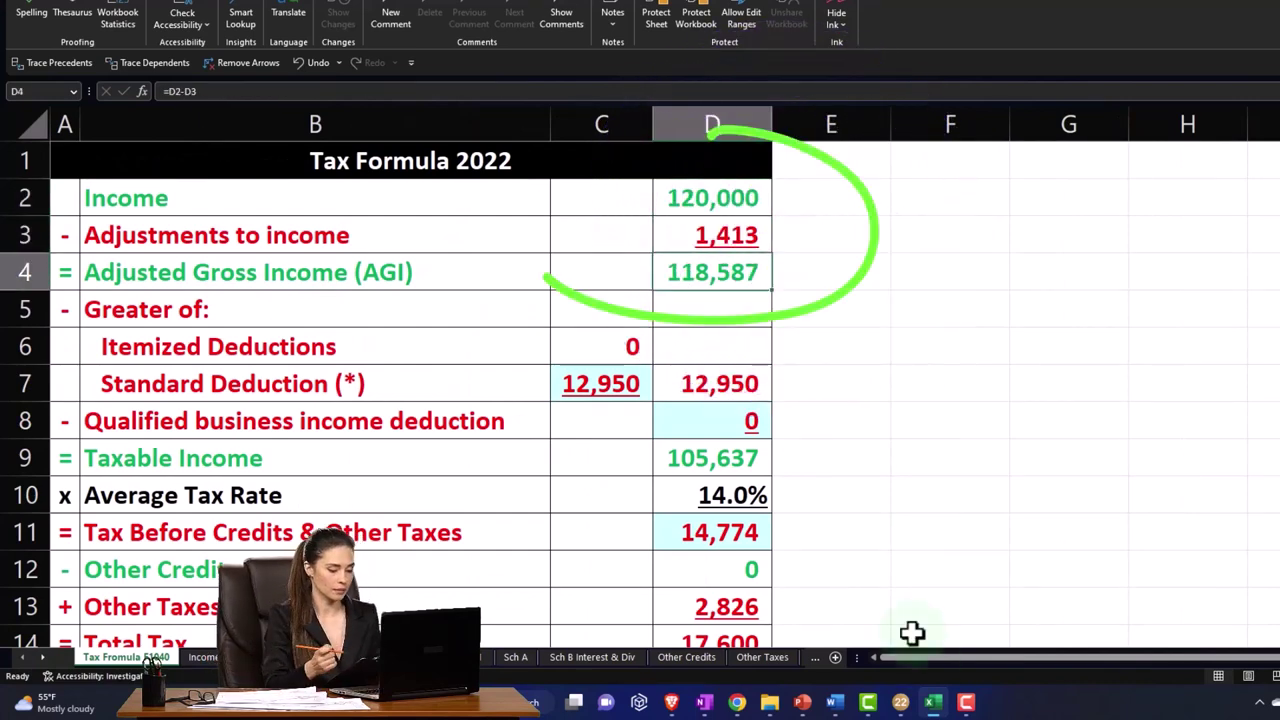
pyautogui.click(900, 703)
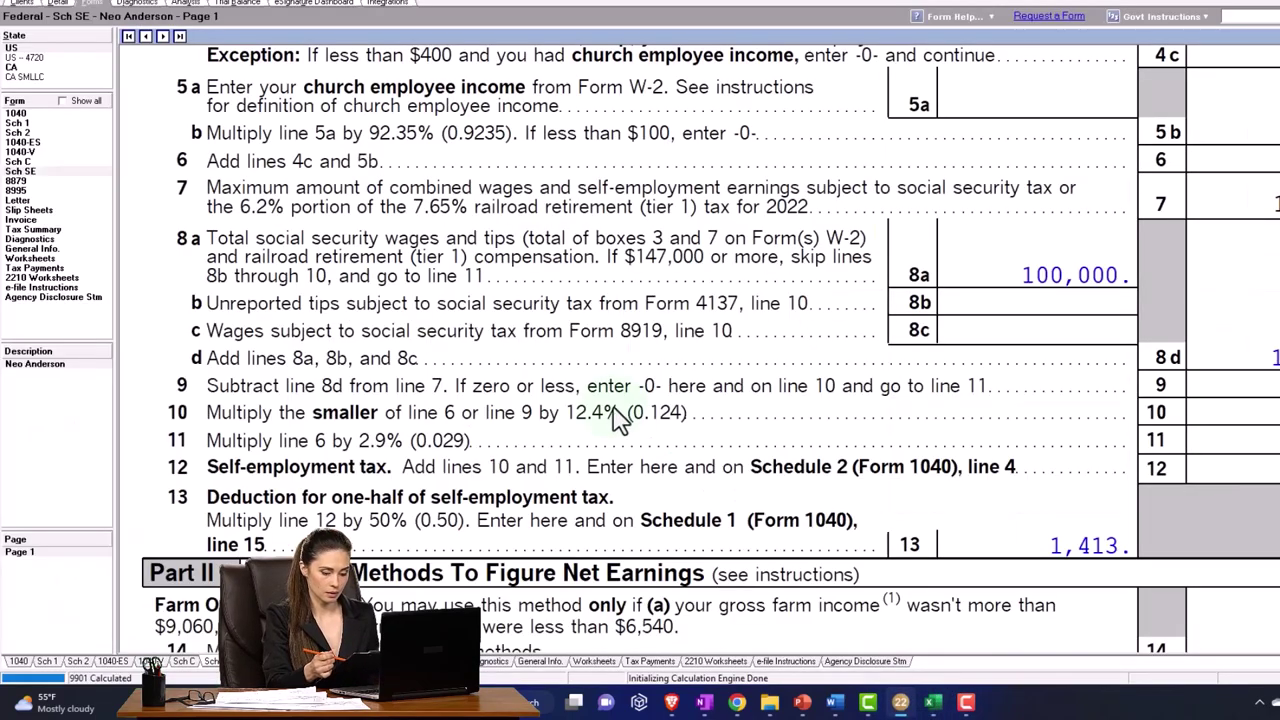
# Review Form 1040 lines 1z–15 (AGI 118,587, QBI deduction 3,717) before returning to the Excel worksheet
pyautogui.click(17, 114)
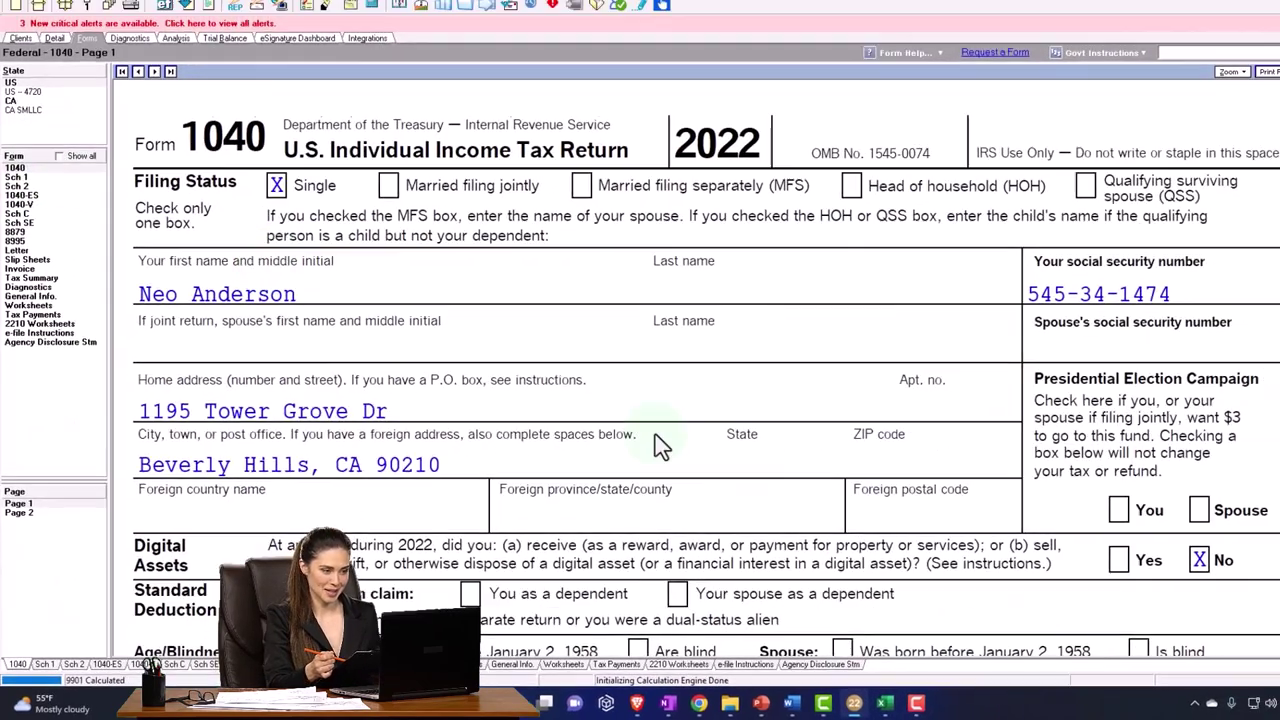
pyautogui.scroll(-10, 740, 495)
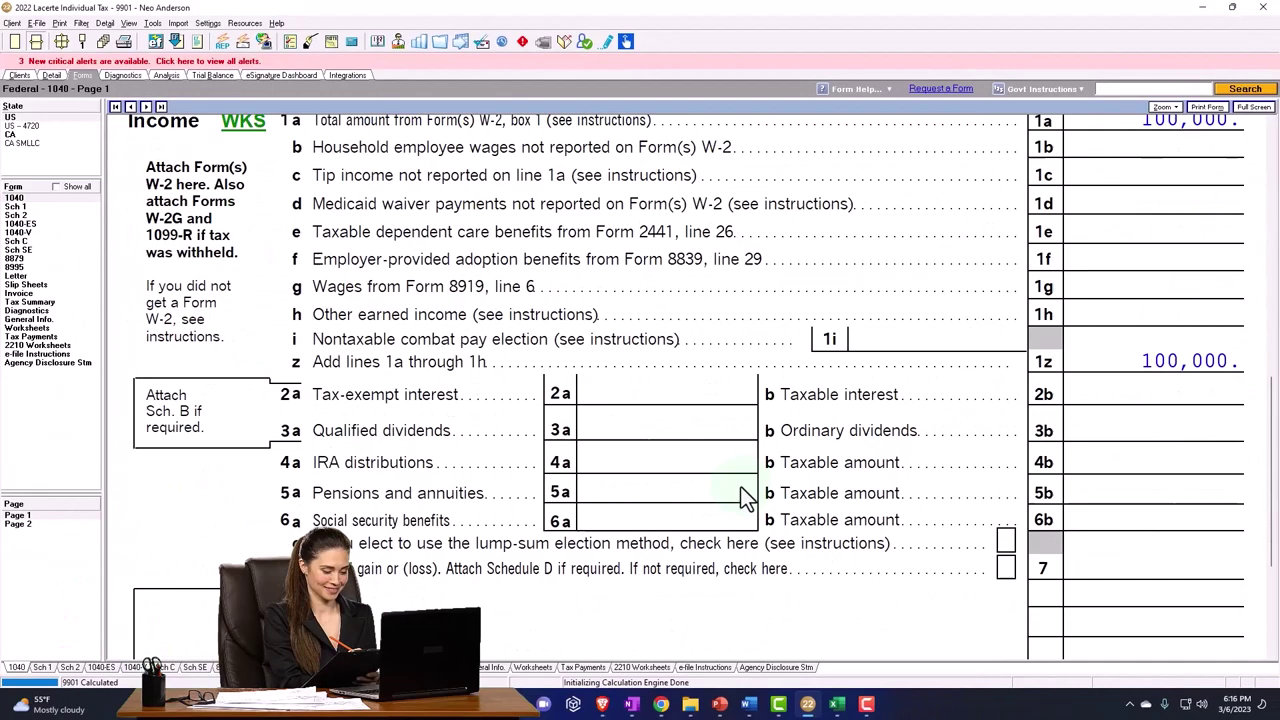
pyautogui.scroll(-3, 745, 497)
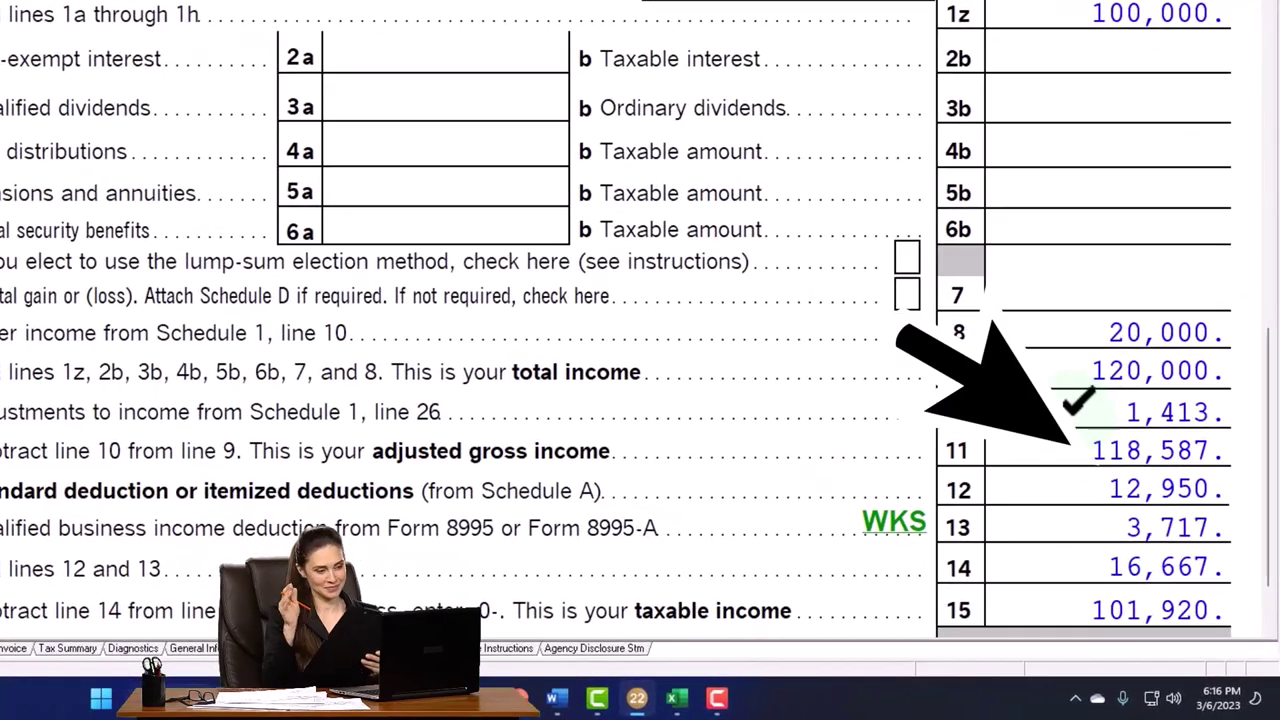
pyautogui.click(678, 699)
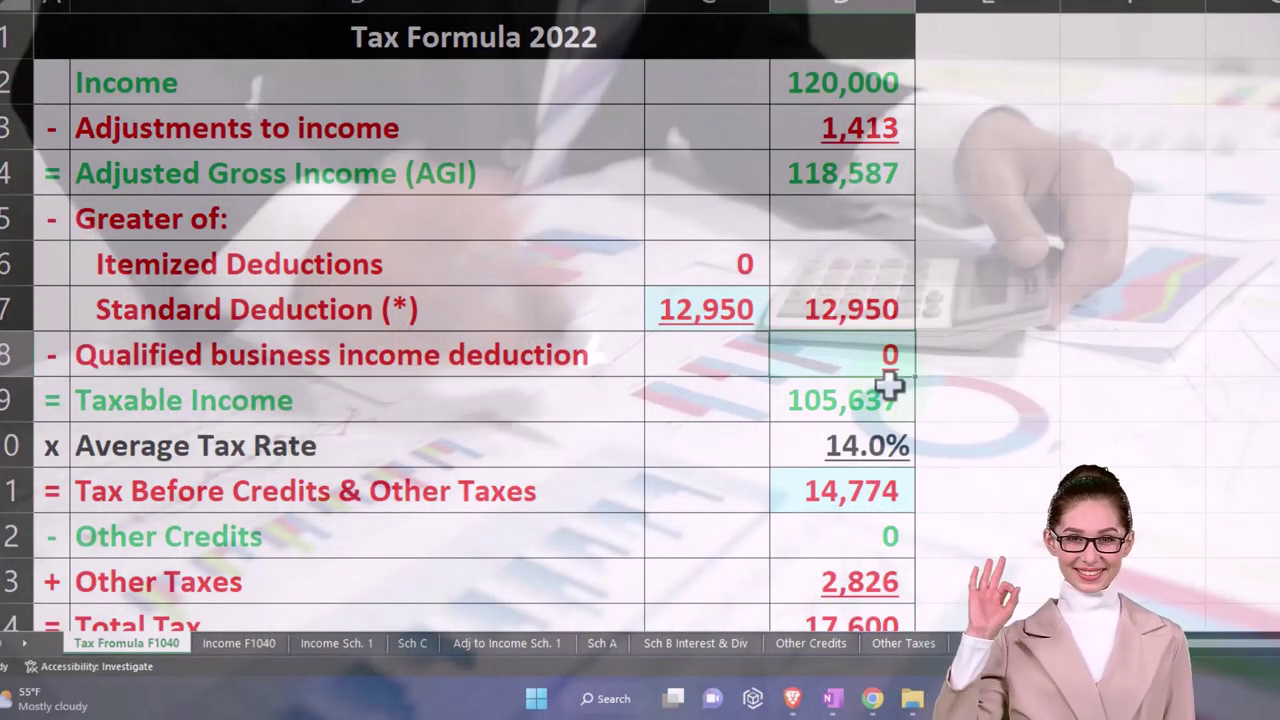
# Underline D8 and enter the 3,717 QBI deduction, bringing Excel's taxable income to 101,920
pyautogui.hotkey('ctrl', 'u')
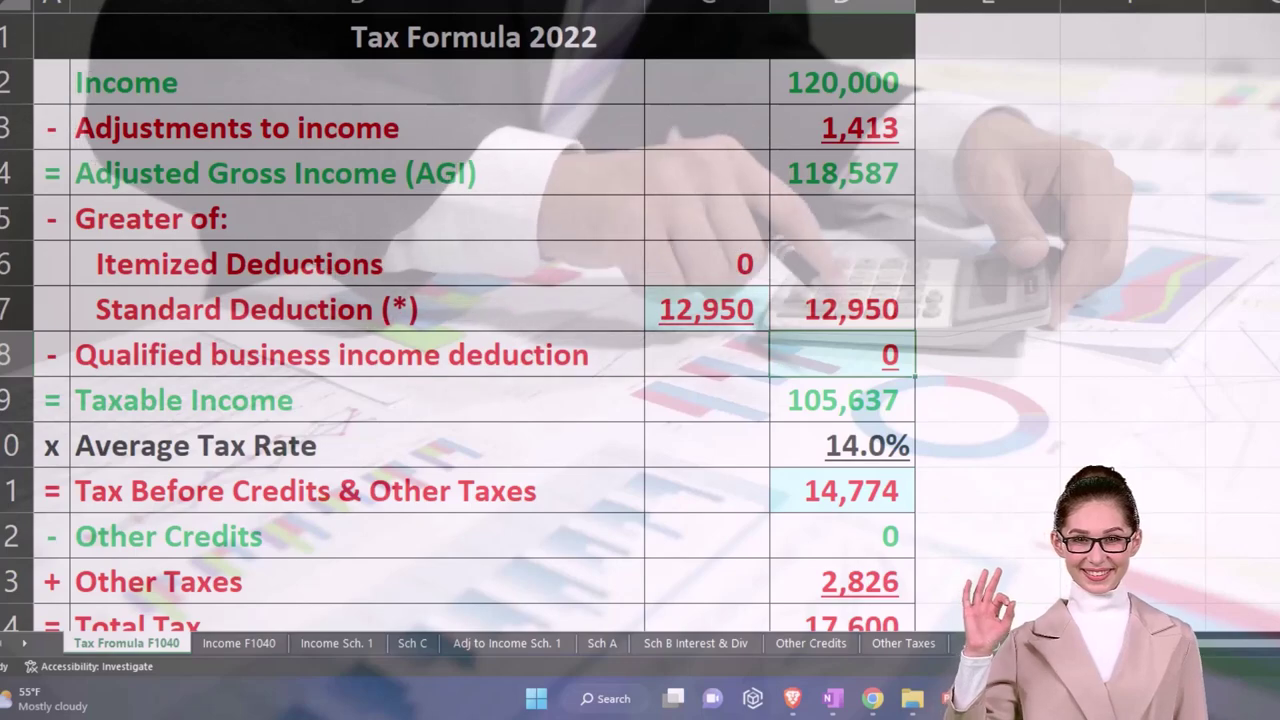
pyautogui.click(1072, 698)
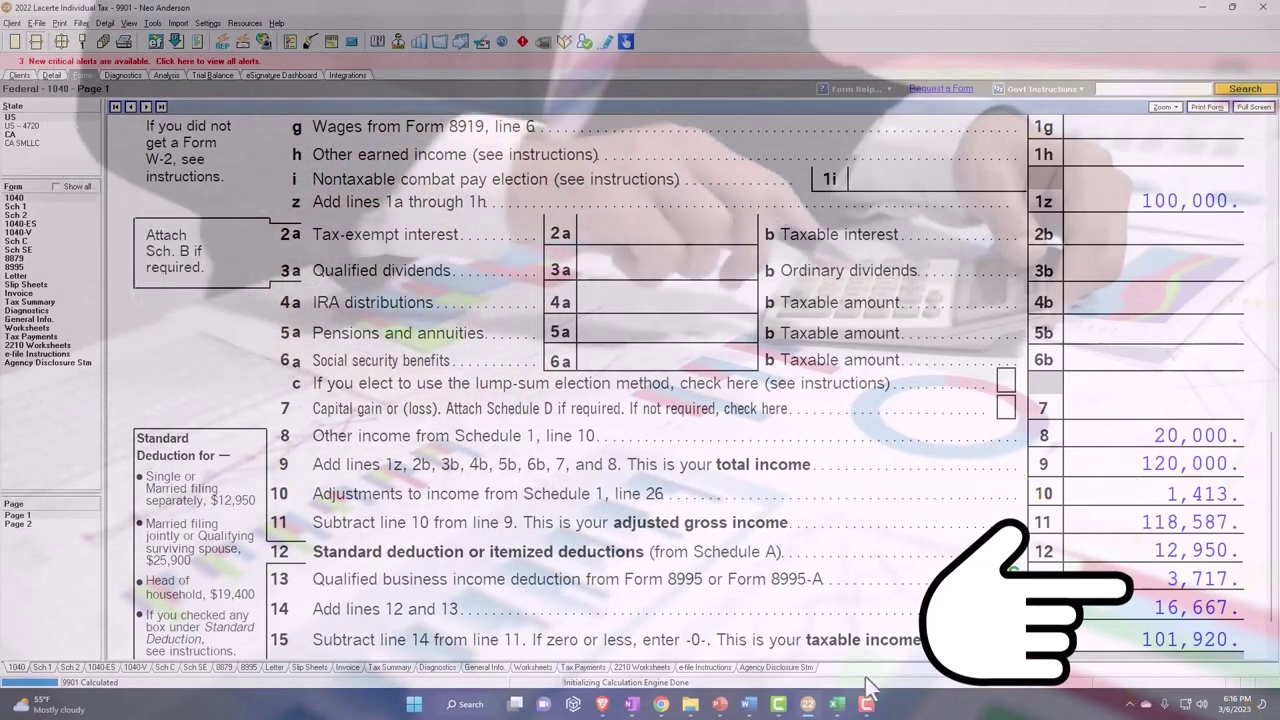
pyautogui.click(838, 704)
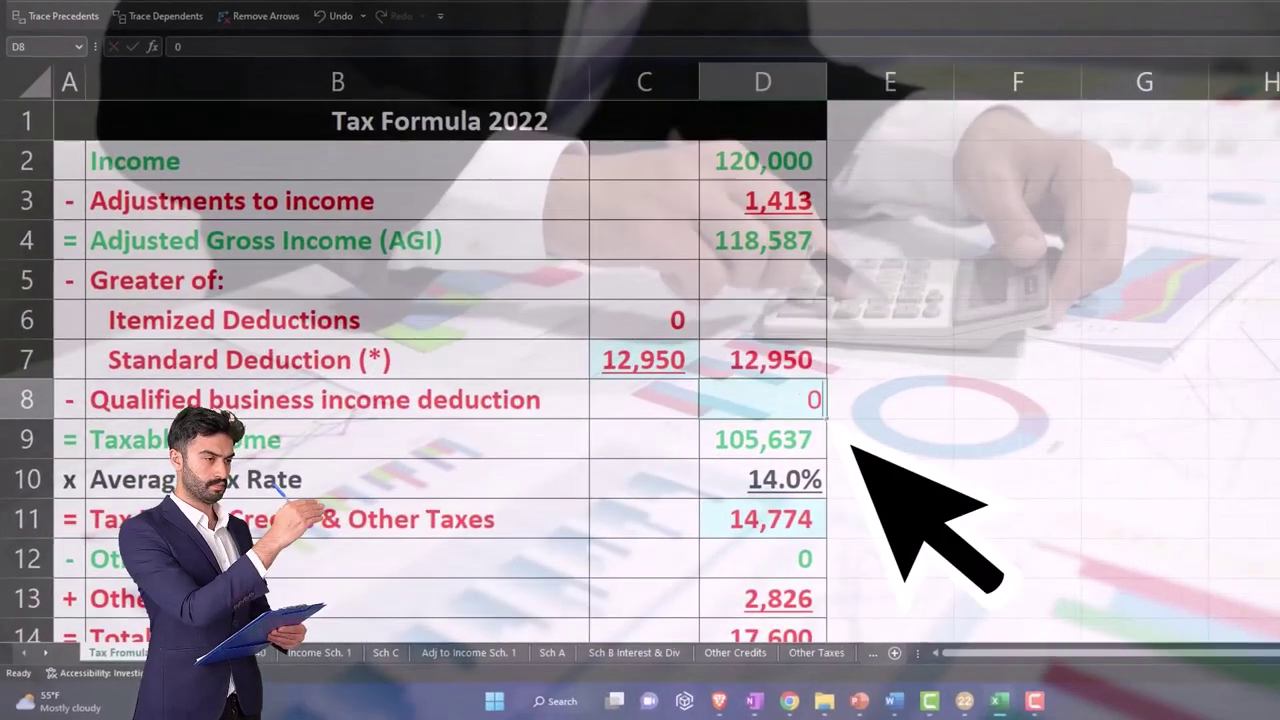
pyautogui.write('3,717')
pyautogui.press('Return')
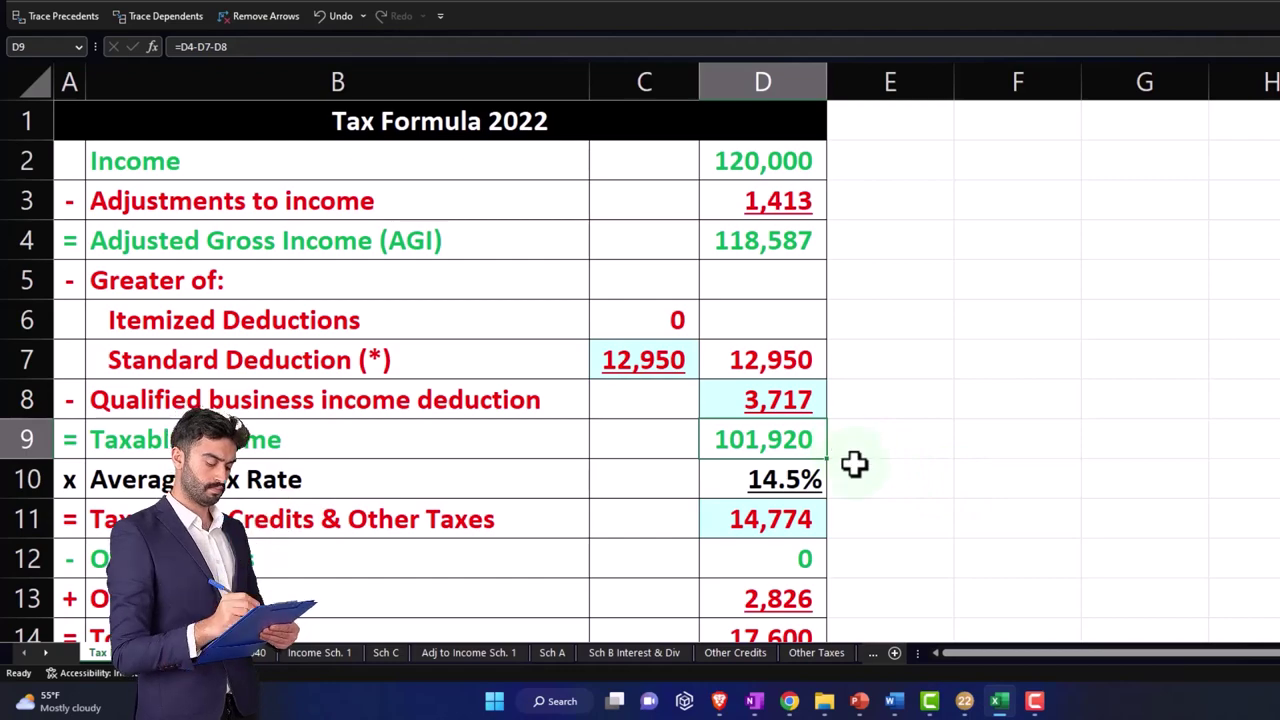
pyautogui.click(1032, 703)
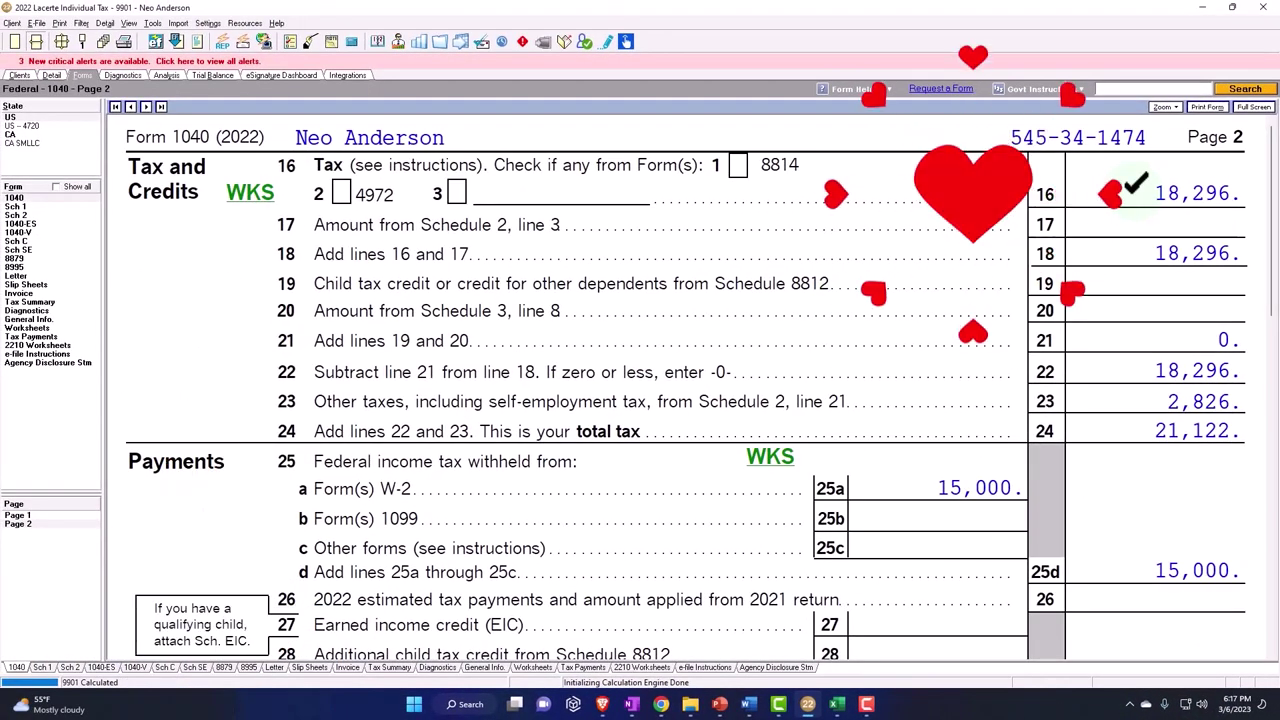
# Enter 18,296 as tax in D11 and verify the total tax formula =D11-D12+D13 gives 21,122
pyautogui.click(840, 705)
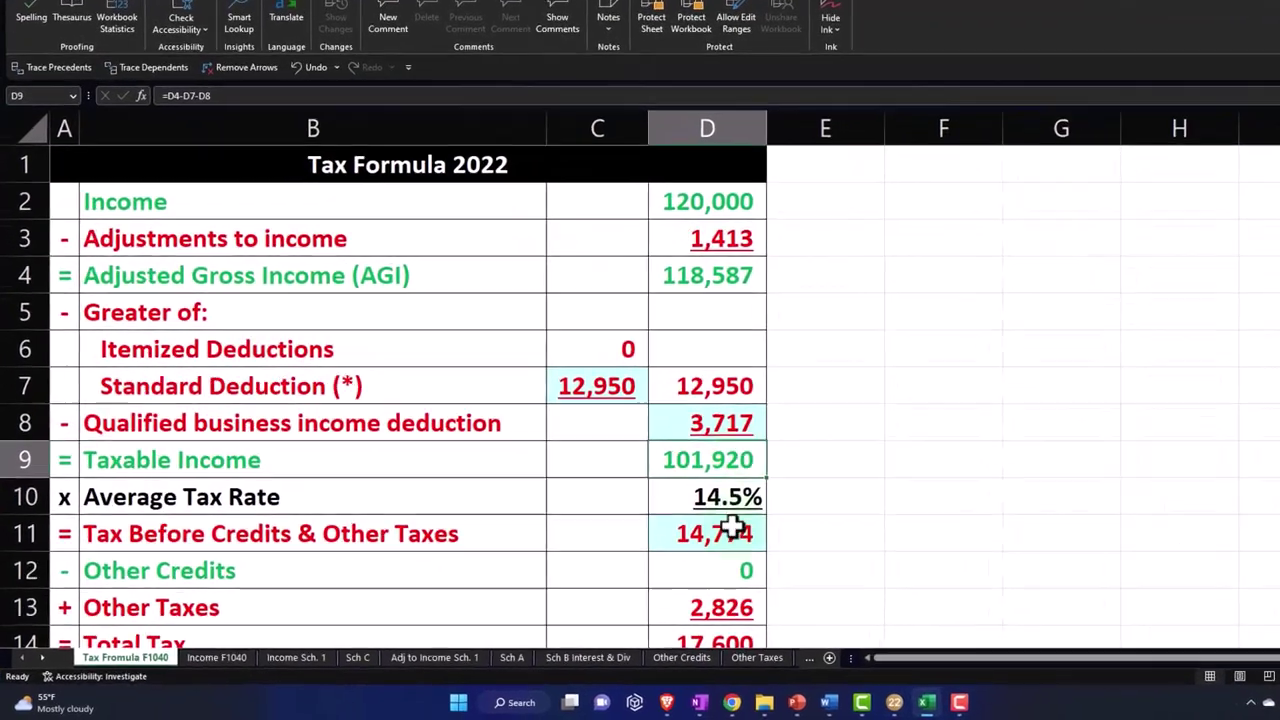
pyautogui.write('18296')
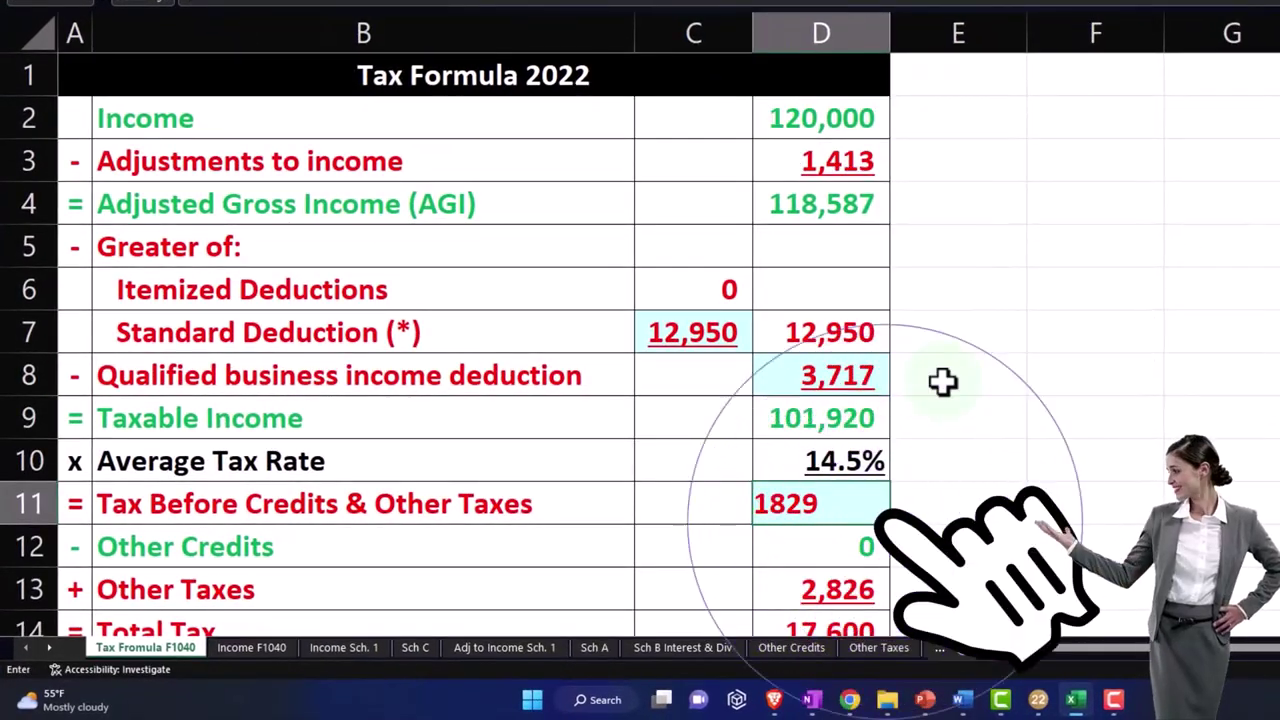
pyautogui.press('Return')
pyautogui.press('Down')
pyautogui.press('Down')
pyautogui.press('Down')
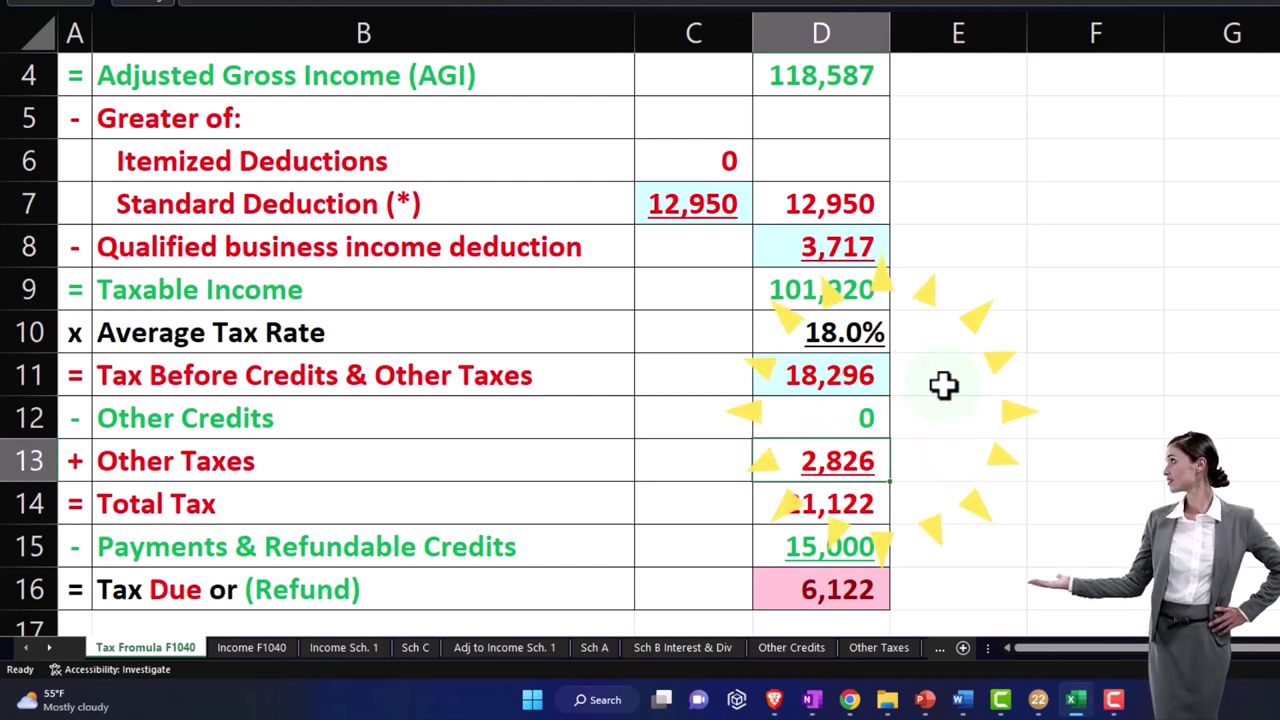
pyautogui.press('Down')
pyautogui.press('F2')
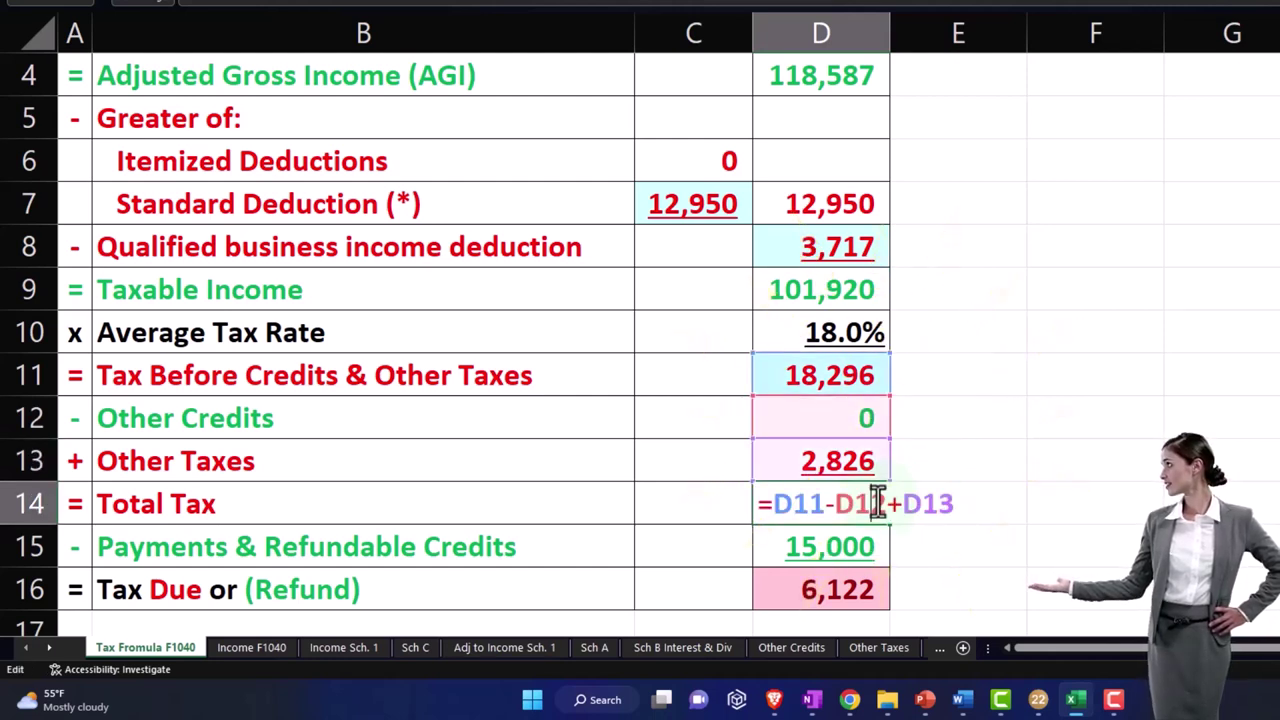
pyautogui.press('Return')
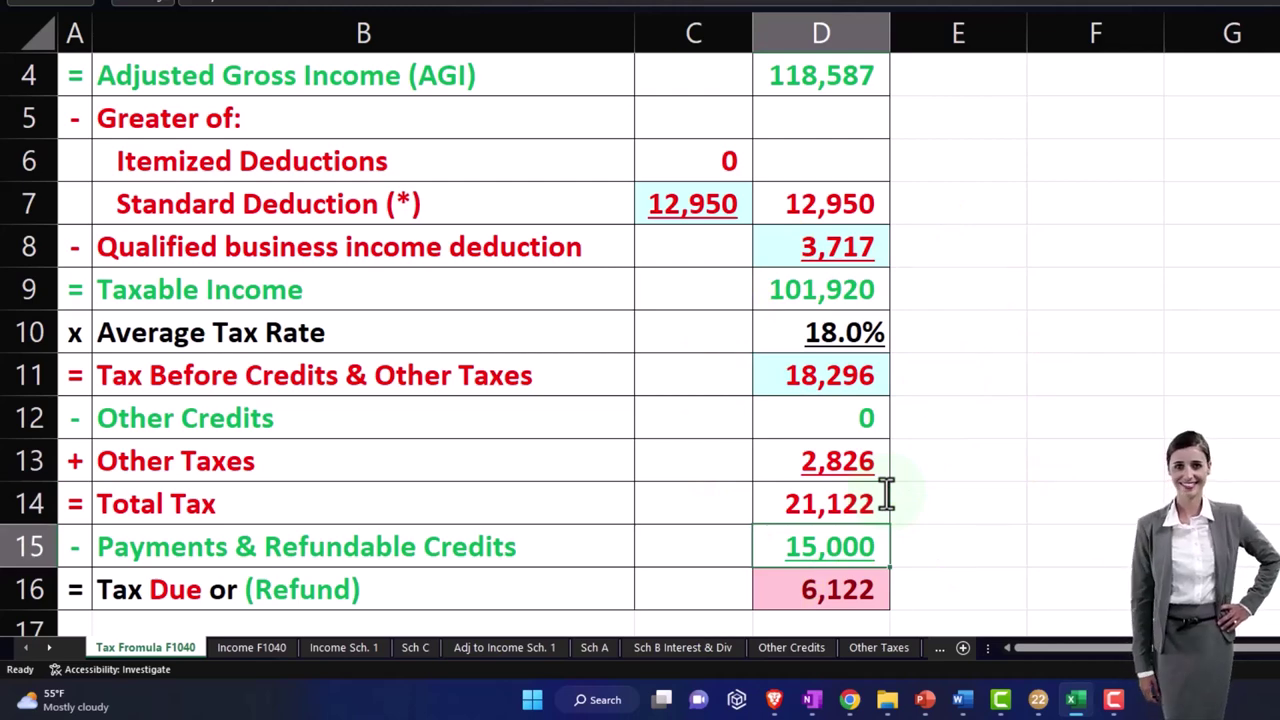
# View Form 1040's payments section showing 15,000 total payments on lines 25d and 33
pyautogui.scroll(-1, 902, 543)
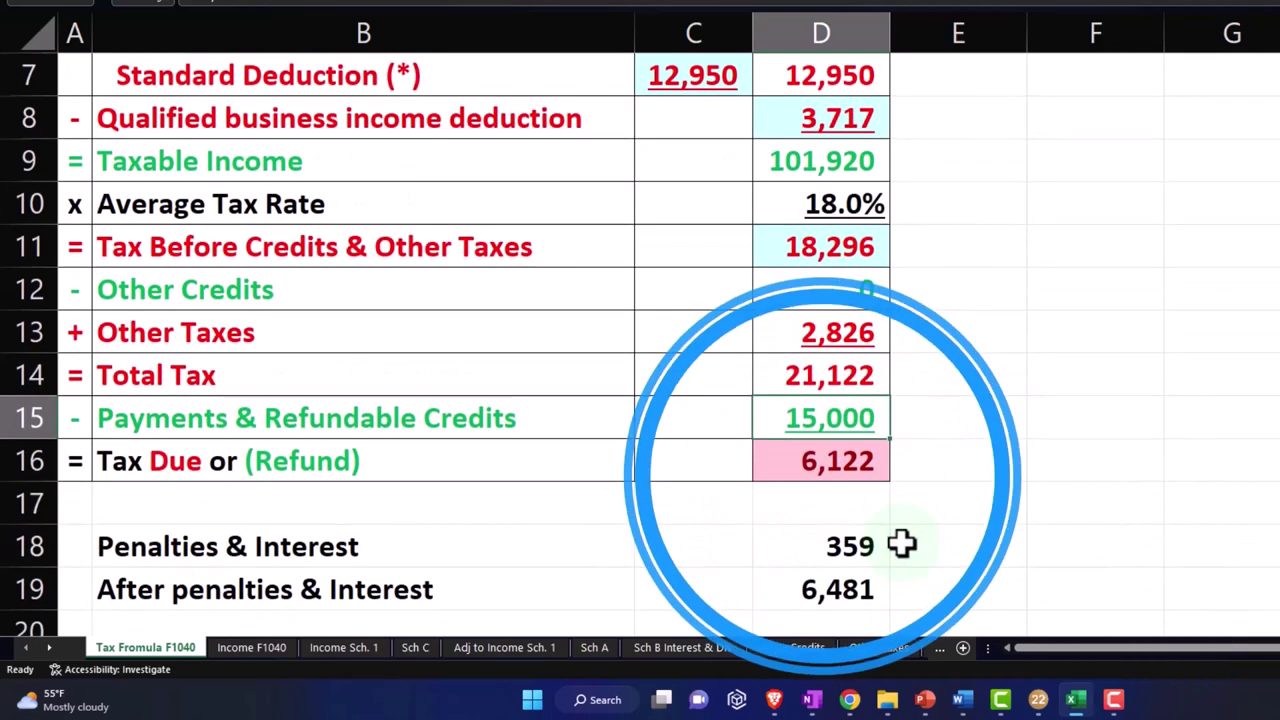
pyautogui.click(1038, 700)
pyautogui.scroll(-5, 1000, 571)
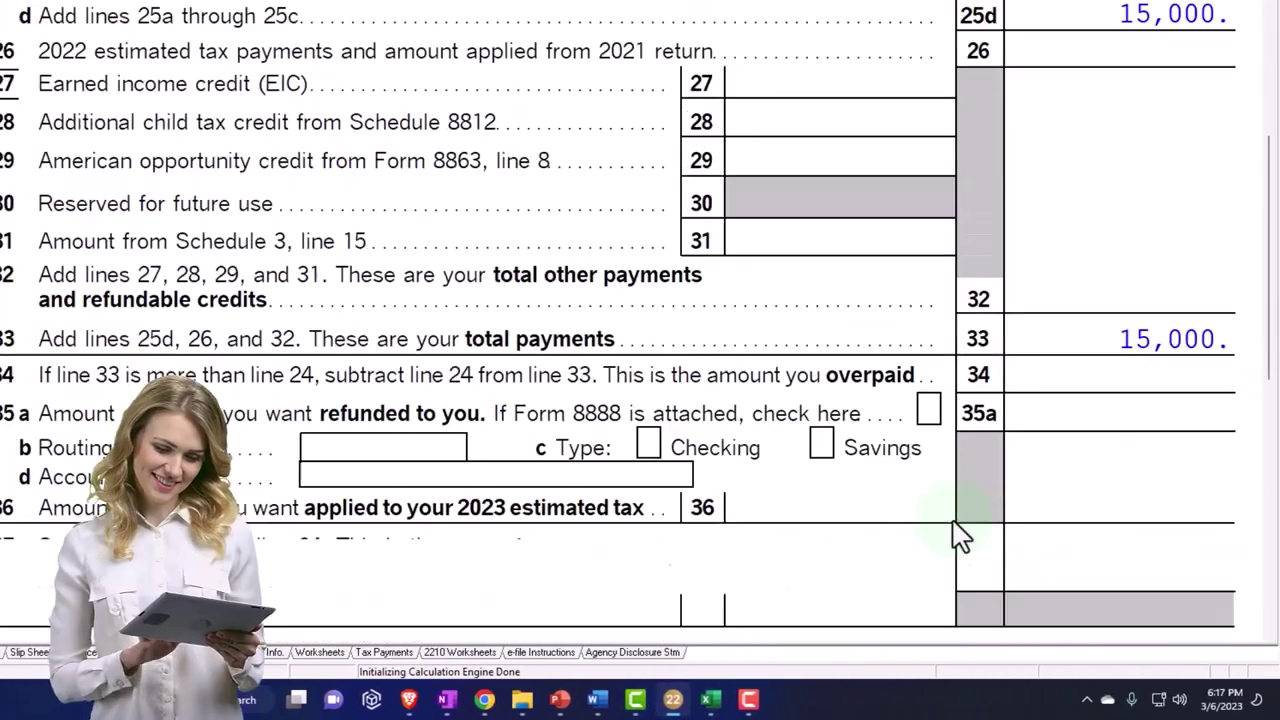
# Enter 161 penalties and interest in D18, making the total owed 6,283 to match line 37
pyautogui.scroll(-2, 960, 537)
pyautogui.click(712, 700)
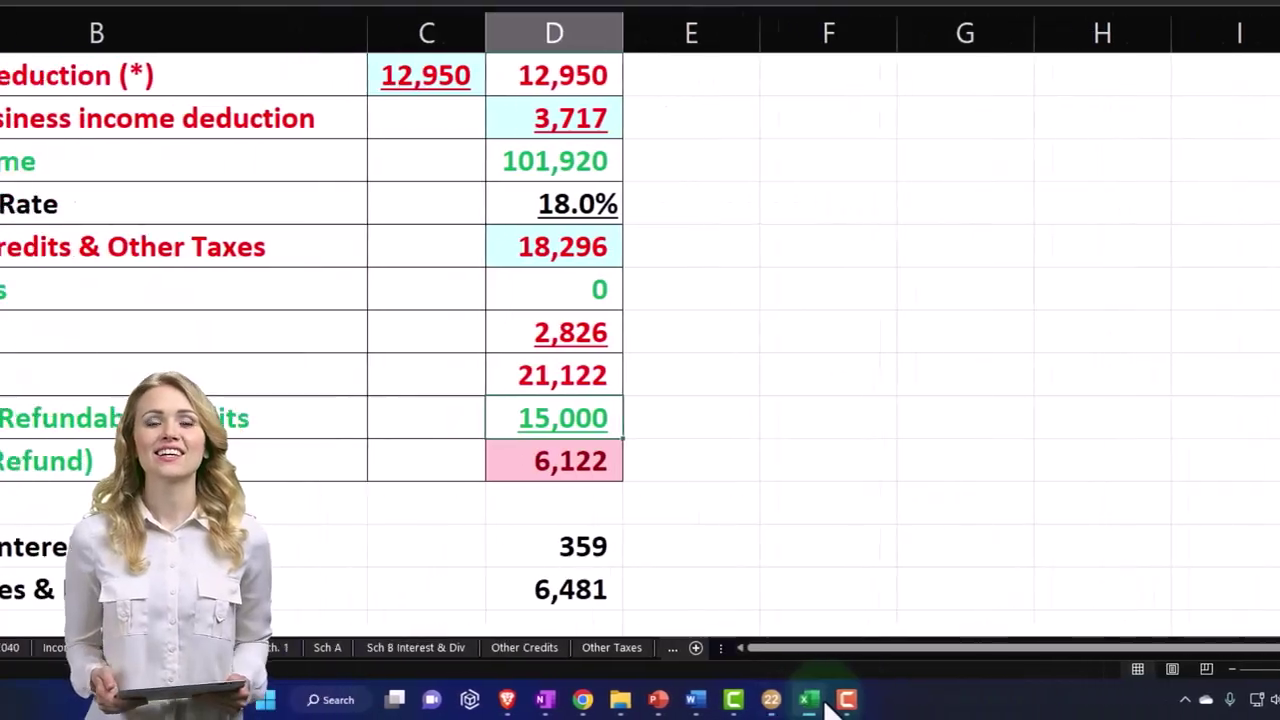
pyautogui.click(570, 546)
pyautogui.write('161')
pyautogui.press('Return')
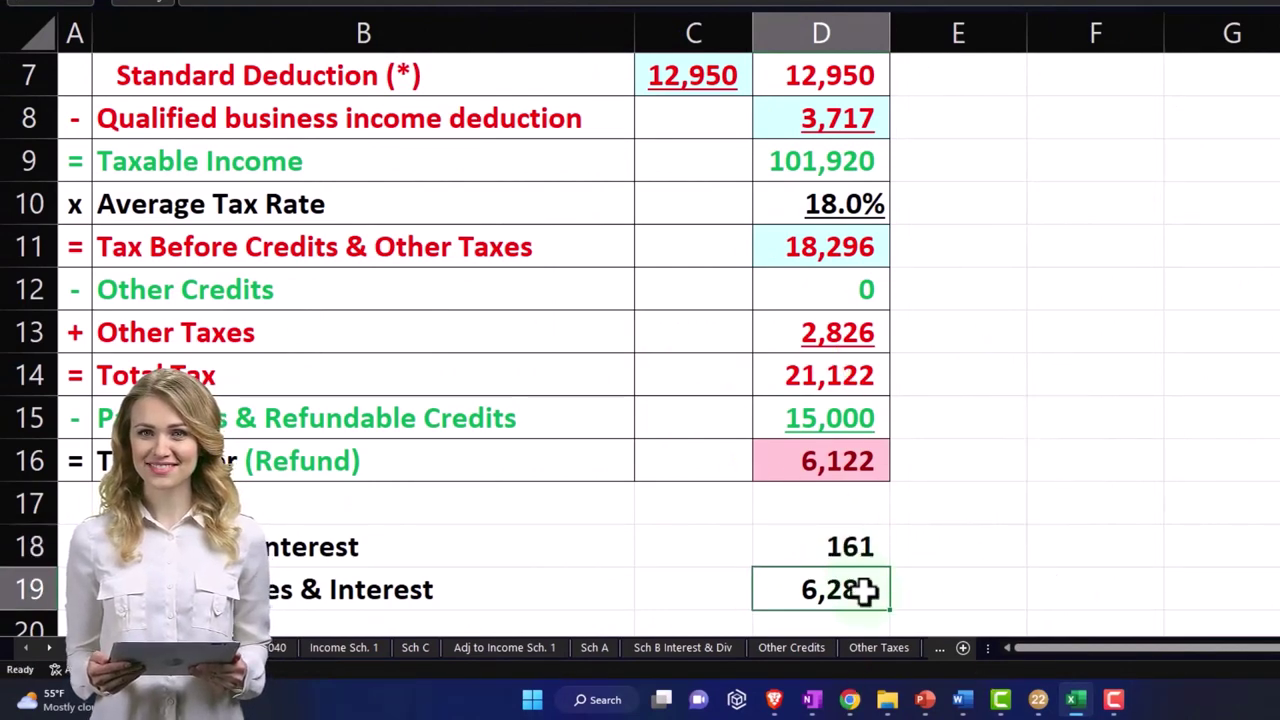
pyautogui.click(1040, 700)
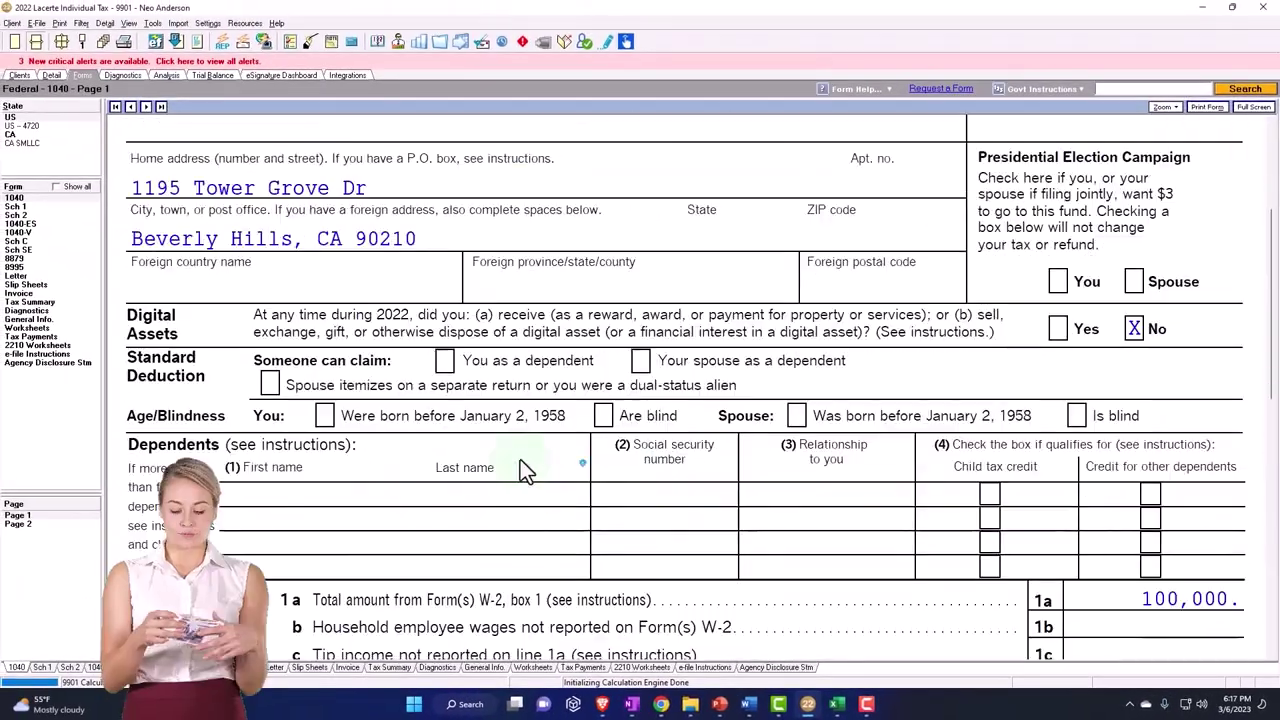
# Open Schedule 1 page 1 at its other income lines 8a–8k
pyautogui.scroll(-6, 525, 467)
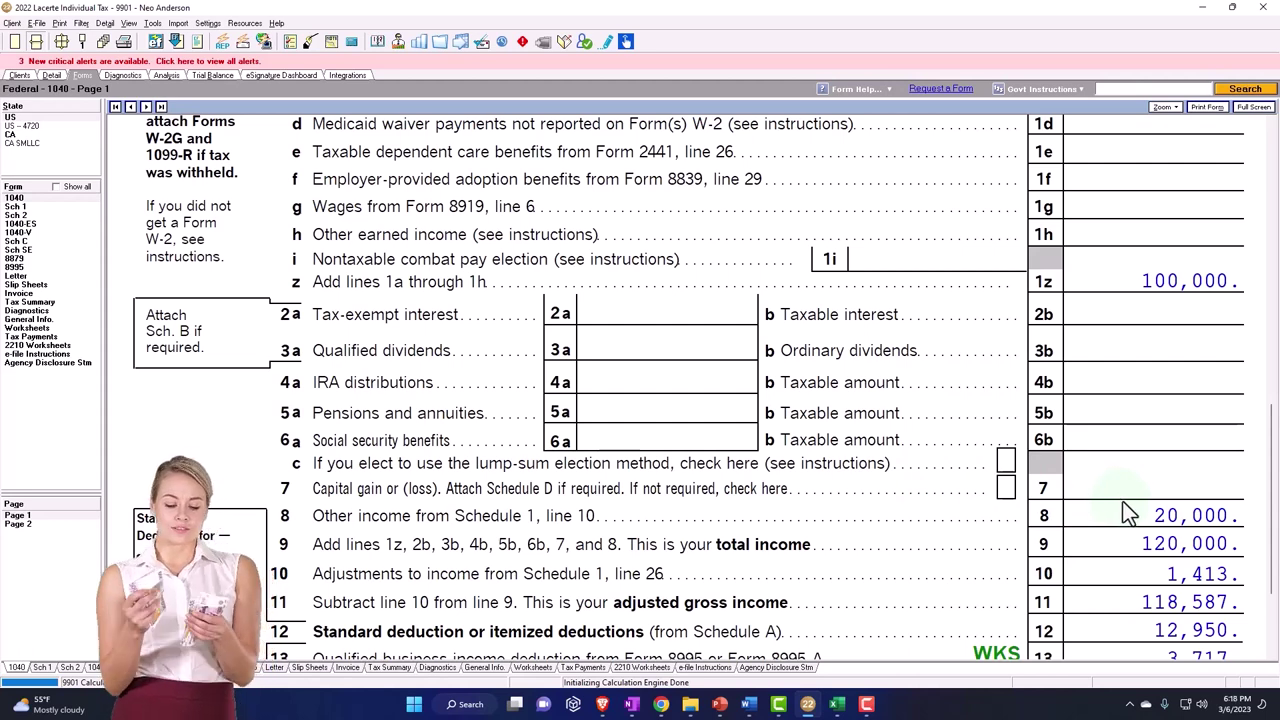
pyautogui.click(31, 207)
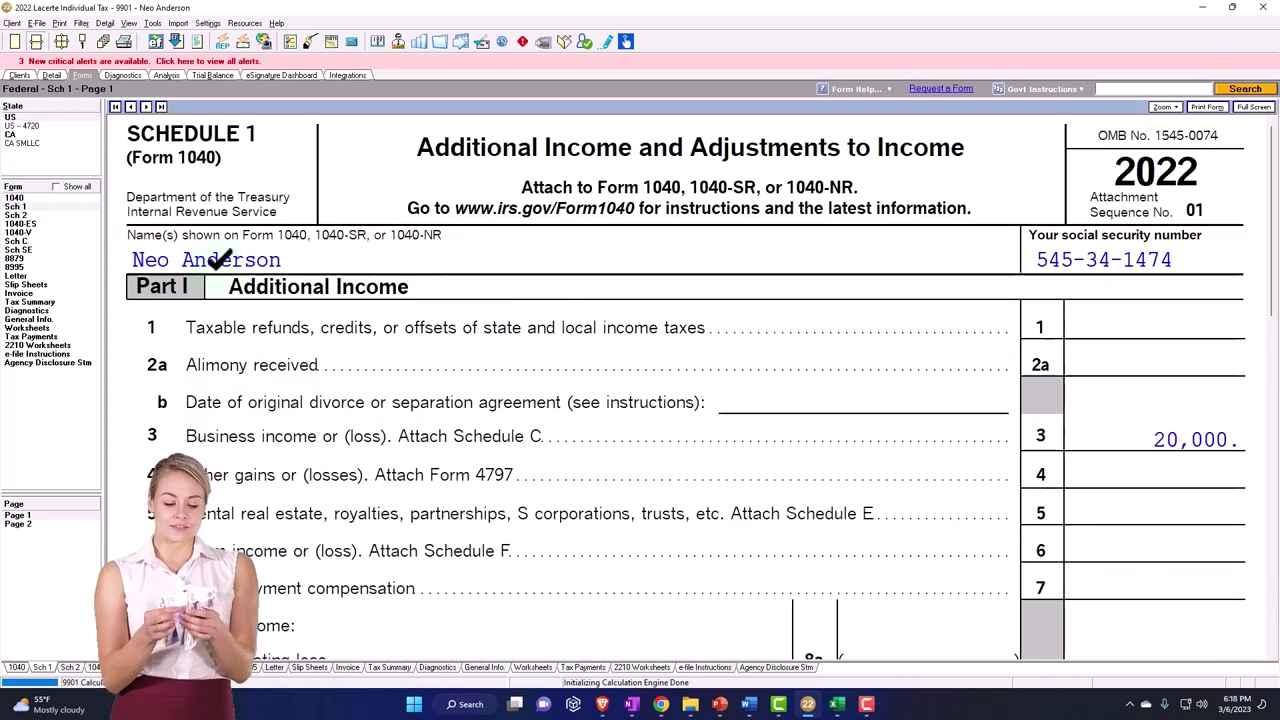
pyautogui.scroll(-2, 1043, 483)
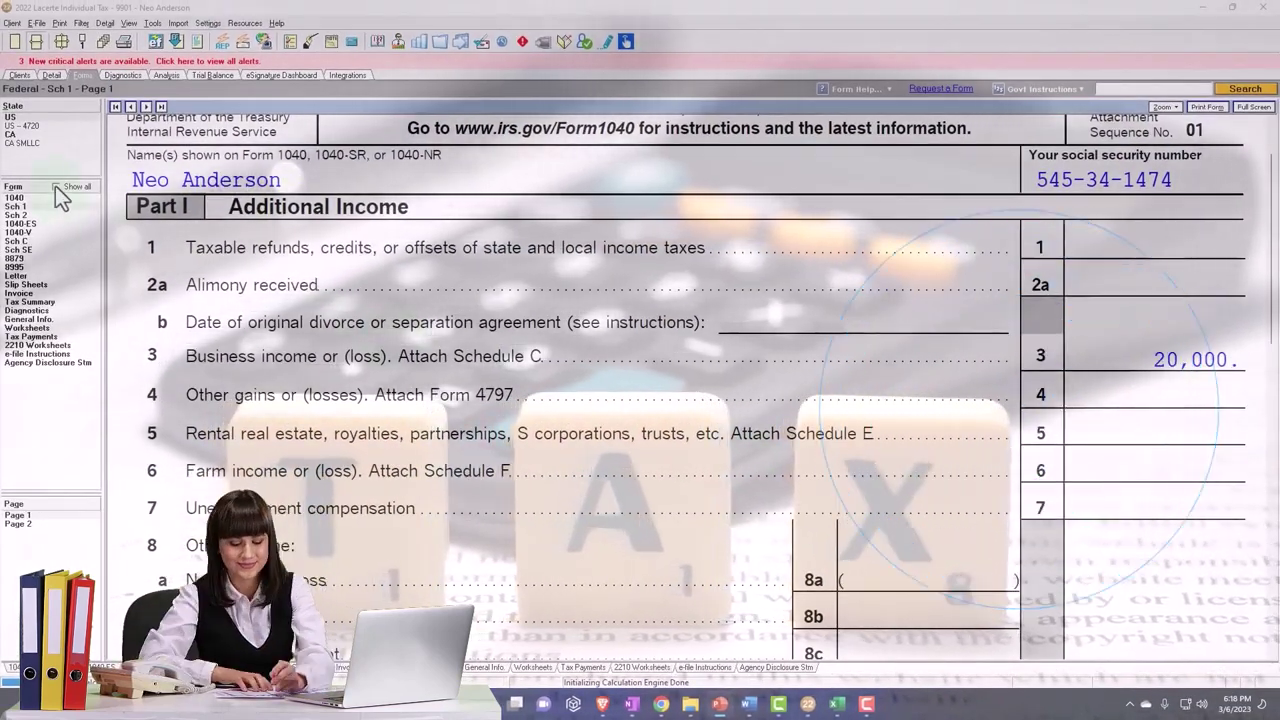
# Turn on Show all so the Form list includes every available form, and scroll through it
pyautogui.click(56, 186)
pyautogui.scroll(-5, 37, 368)
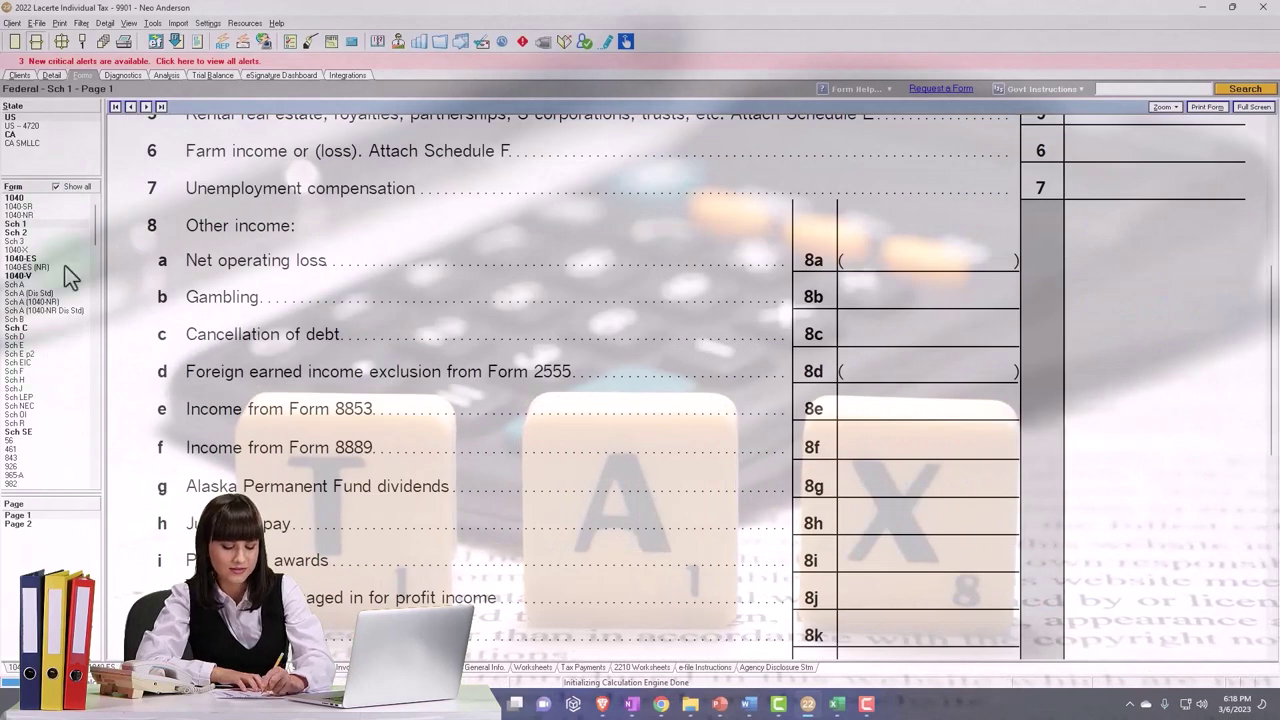
pyautogui.moveTo(95, 220); pyautogui.dragTo(100, 305)
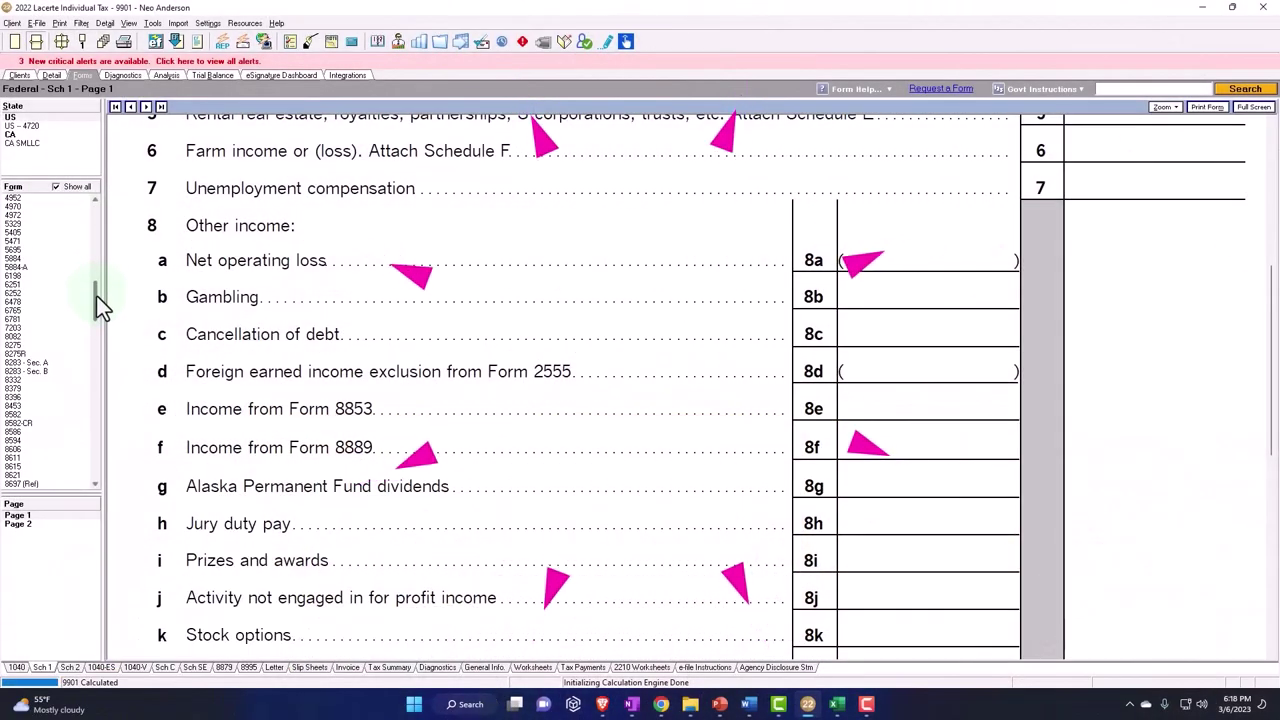